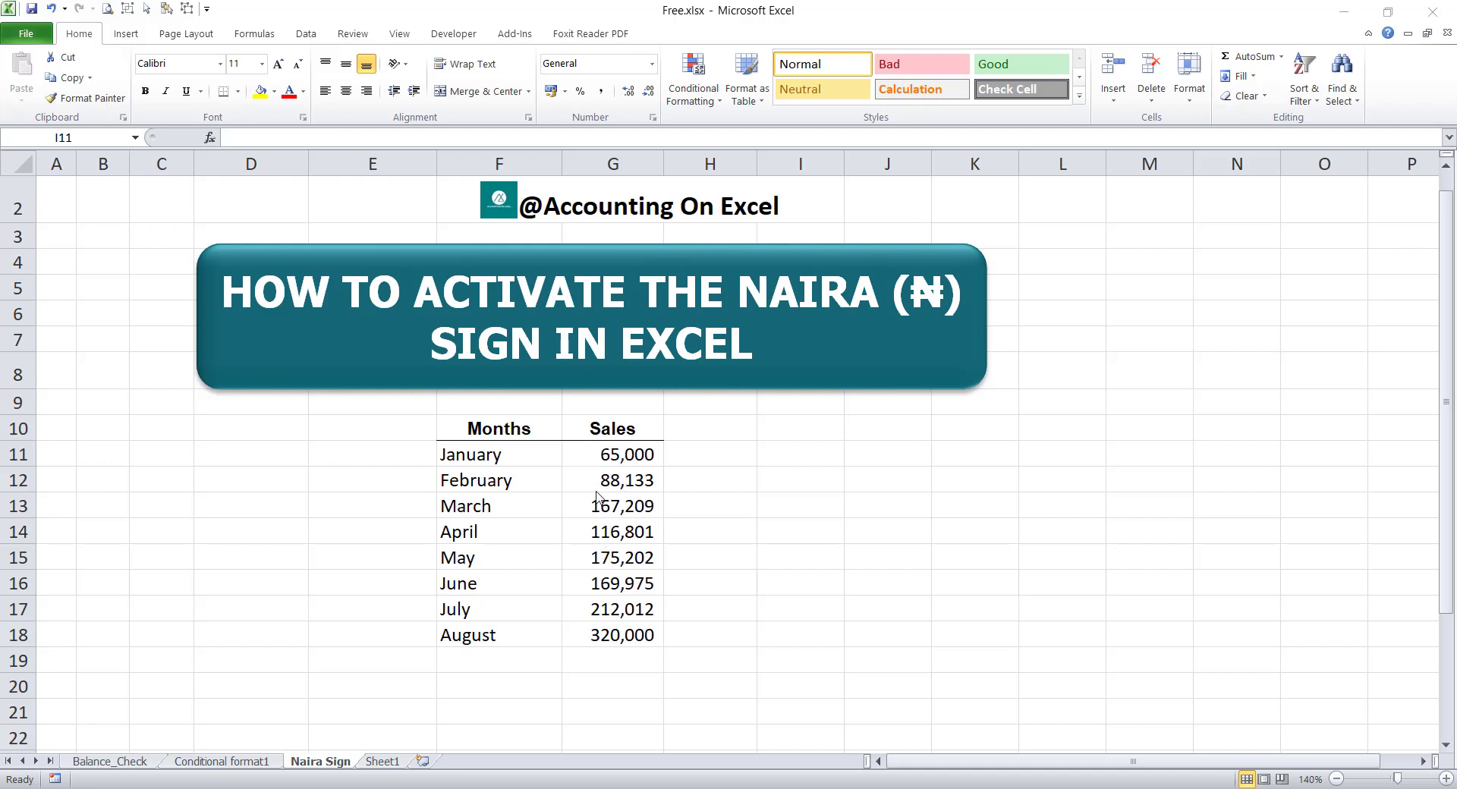
Step: Switch back to the workbook and select cell H11 beside the sales figures
key(alt+Tab)
click(612, 453)
click(714, 455)
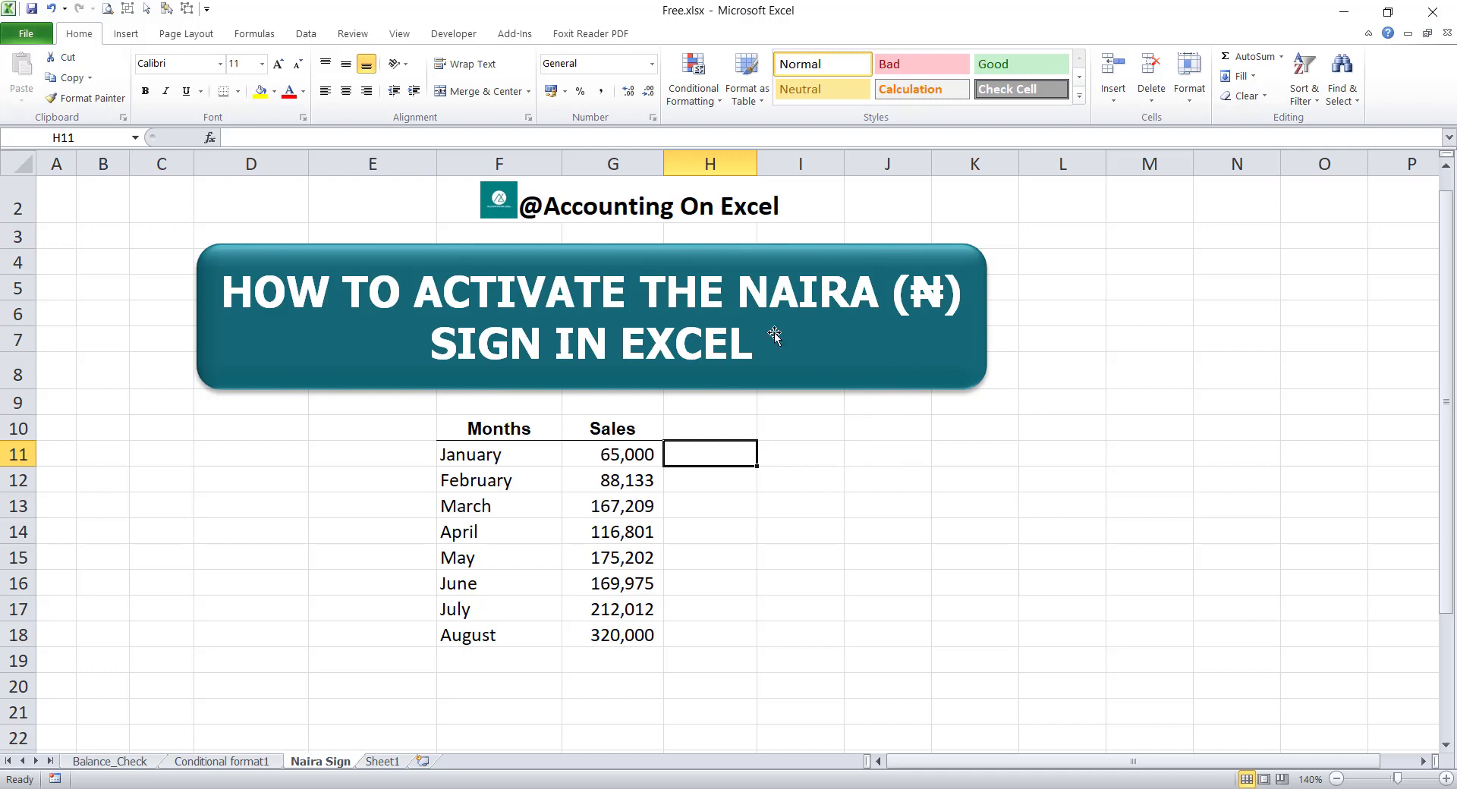
Step: Insert the Naira sign ₦ from Currency Symbols into H11 and highlight it
click(126, 35)
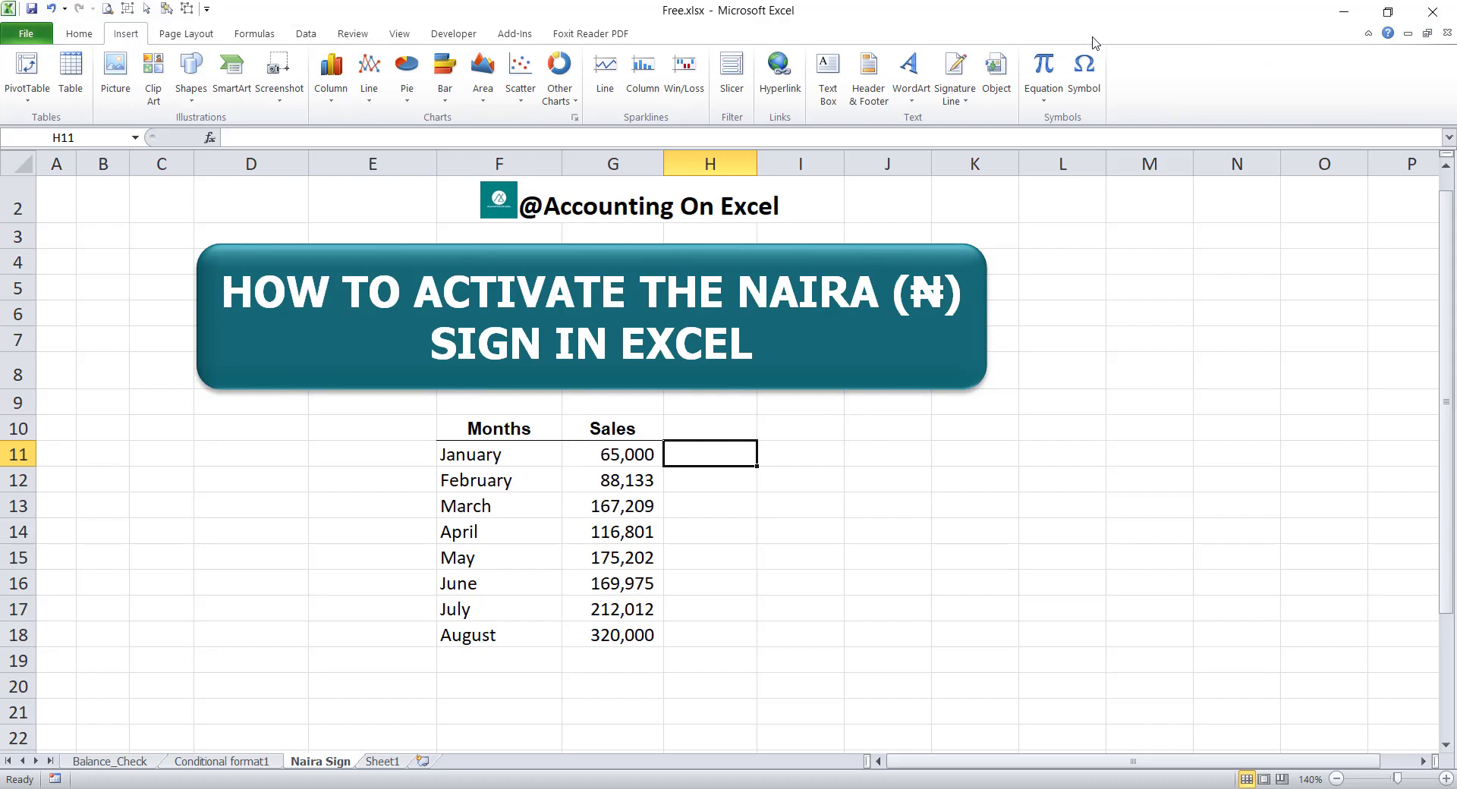
click(1083, 75)
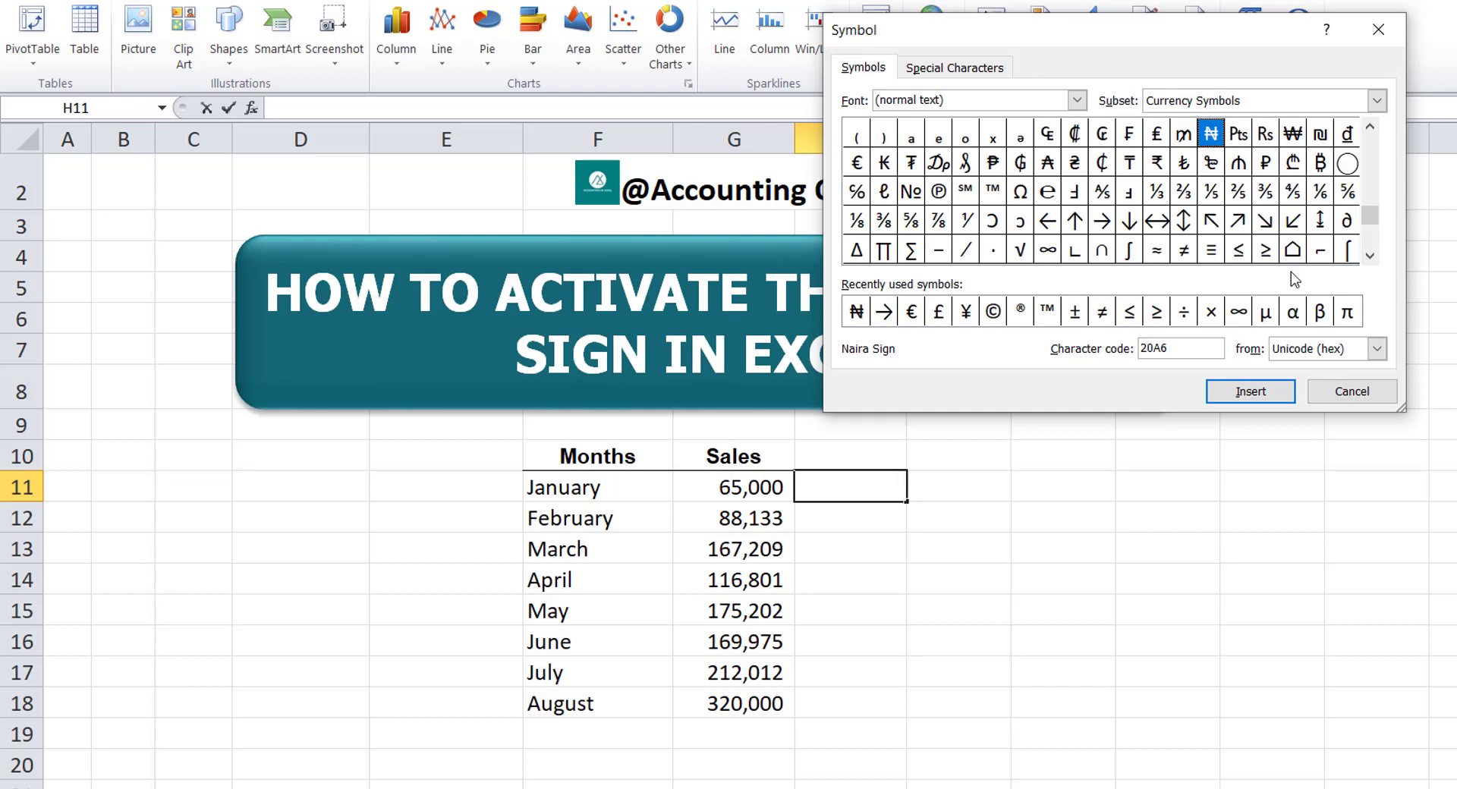
click(1235, 400)
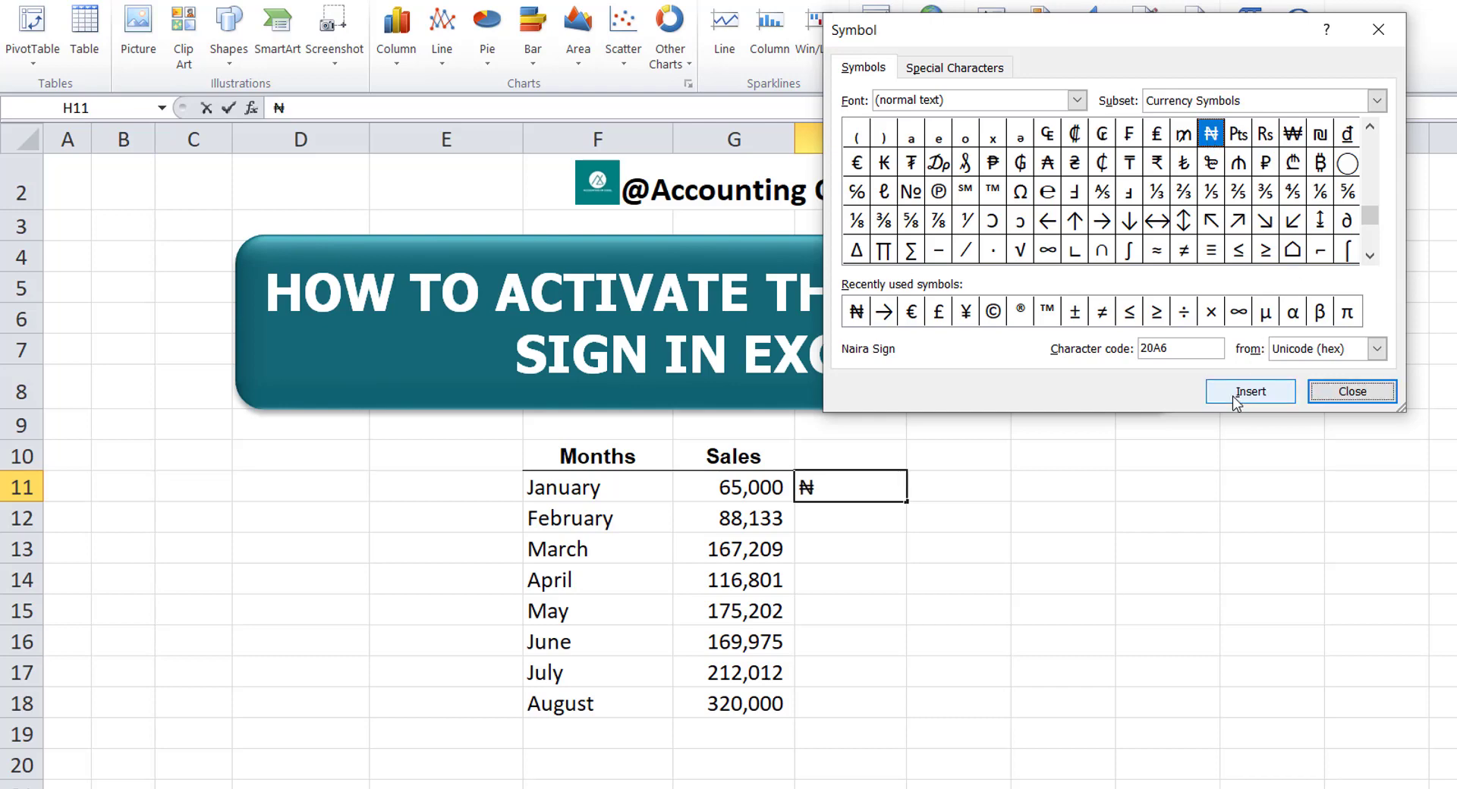
click(1351, 392)
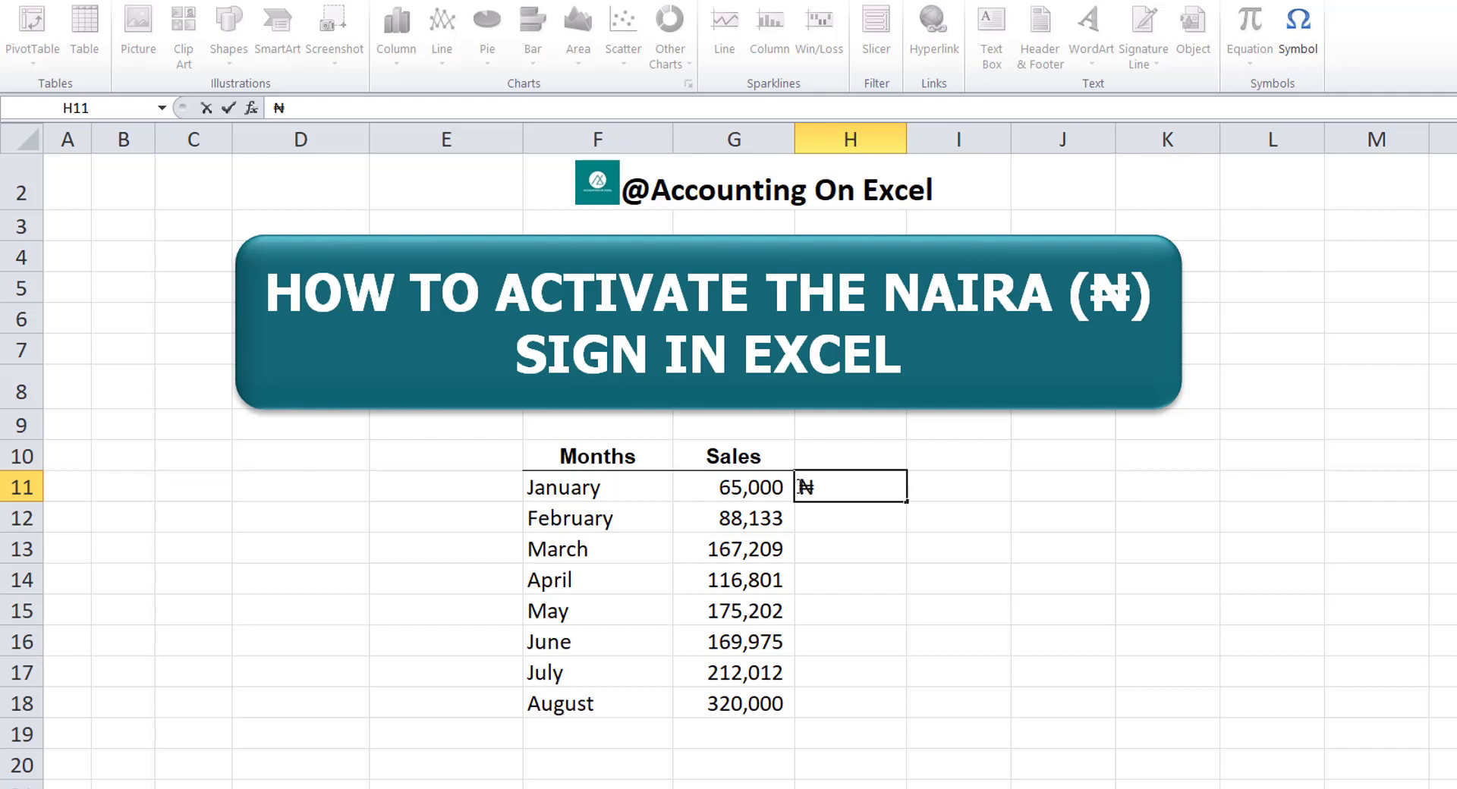
drag(803, 487, 819, 487)
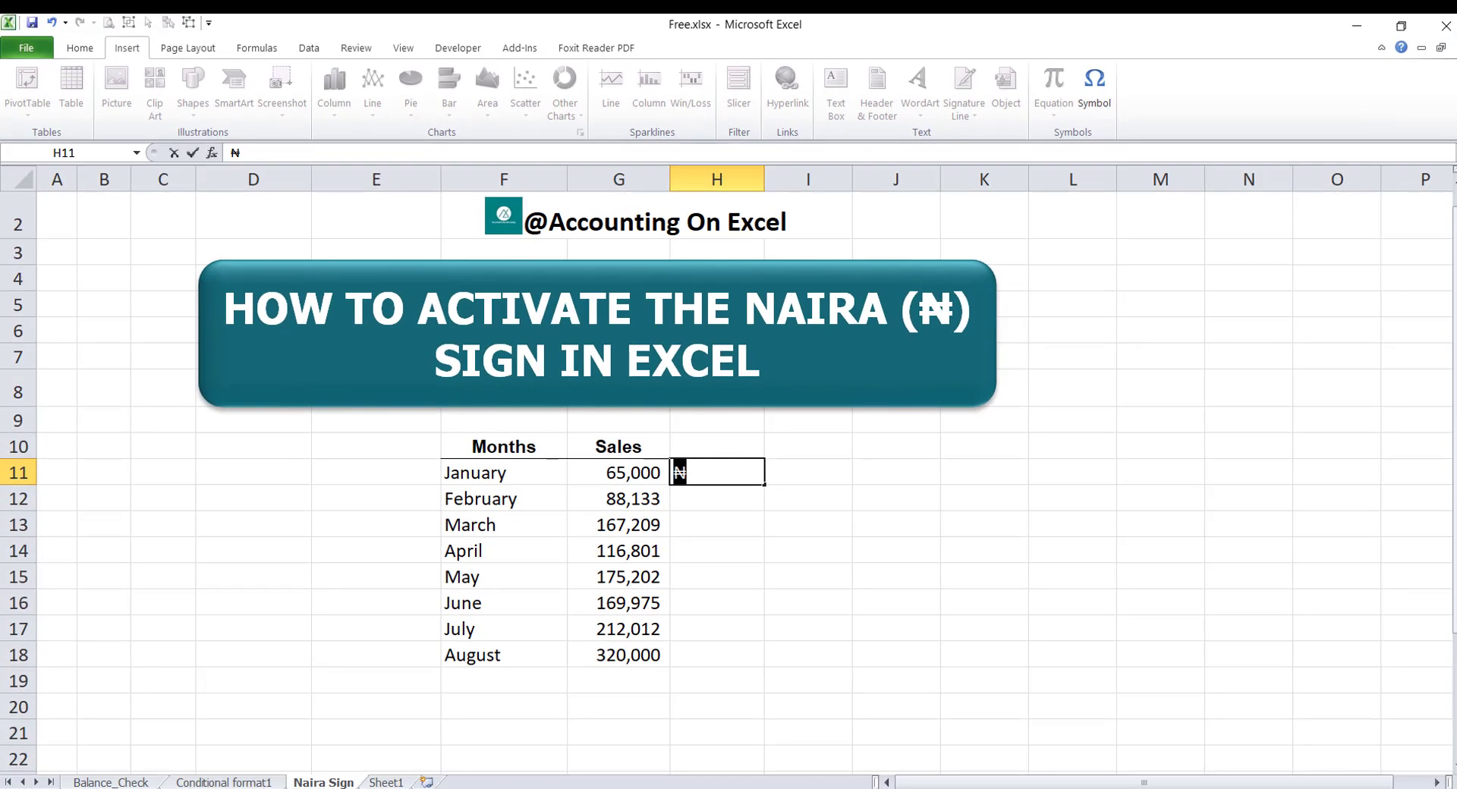
Step: Find Control Panel via Windows search and open Clock and Region > Region
click(85, 786)
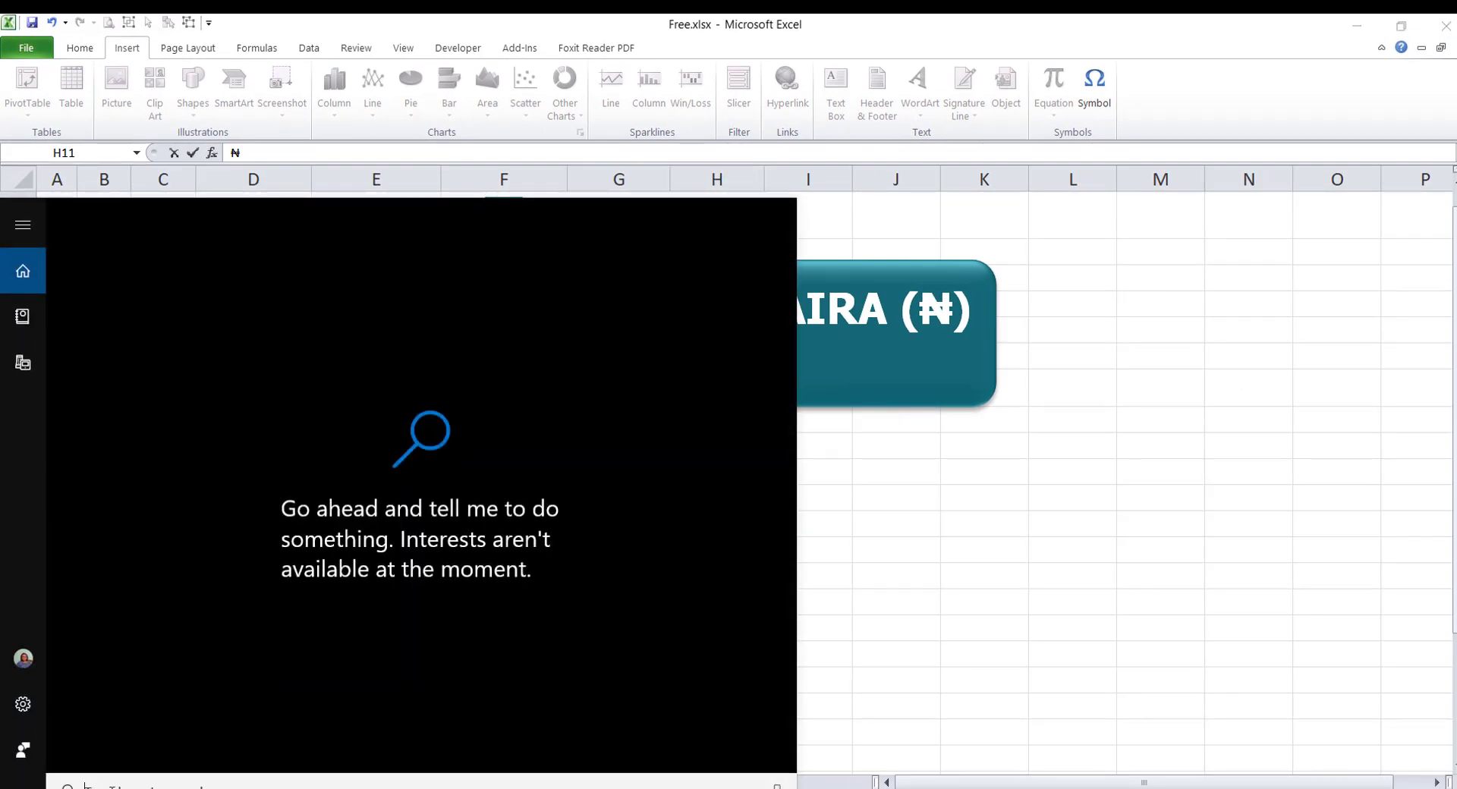
text(Contr)
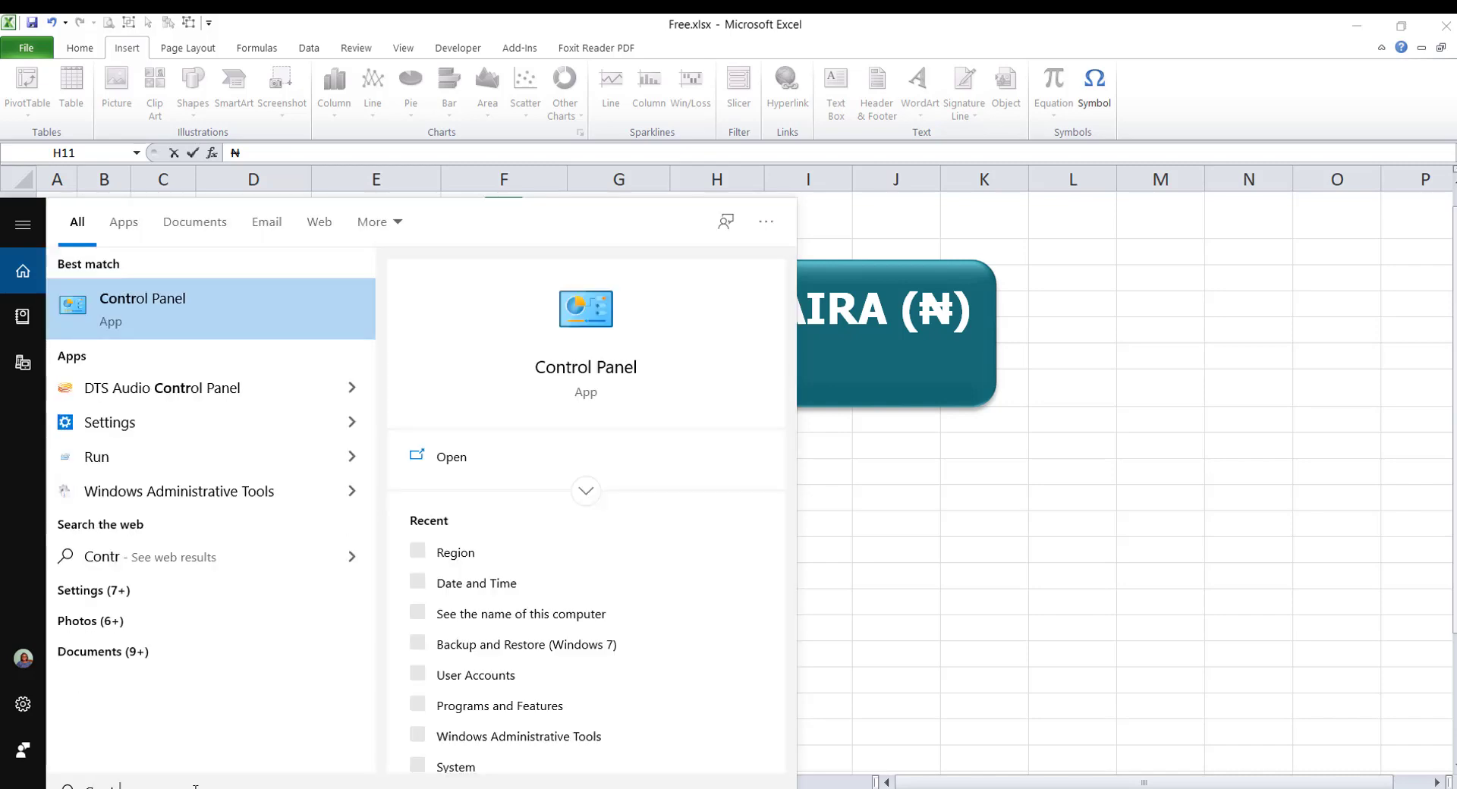
text(ol)
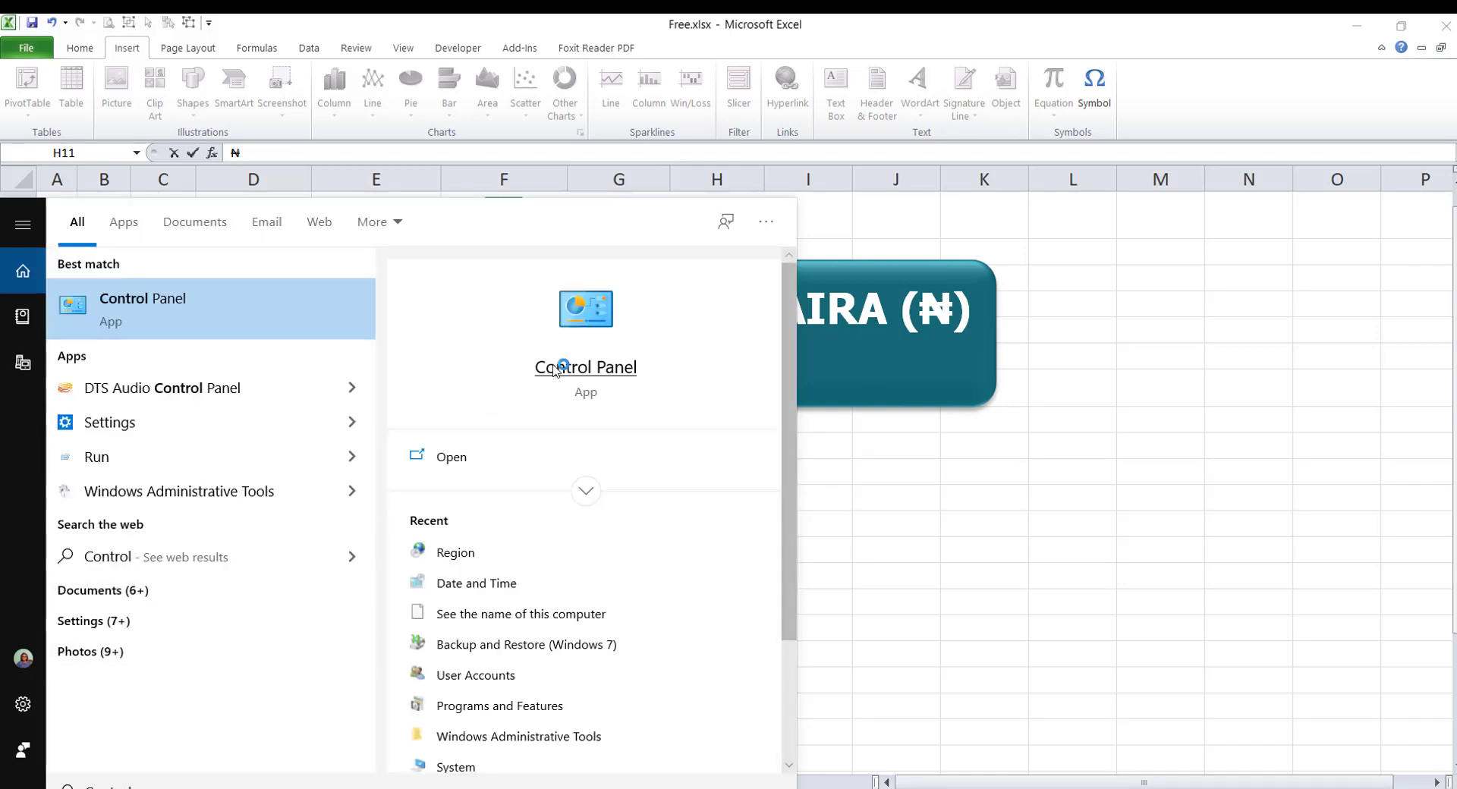
click(566, 370)
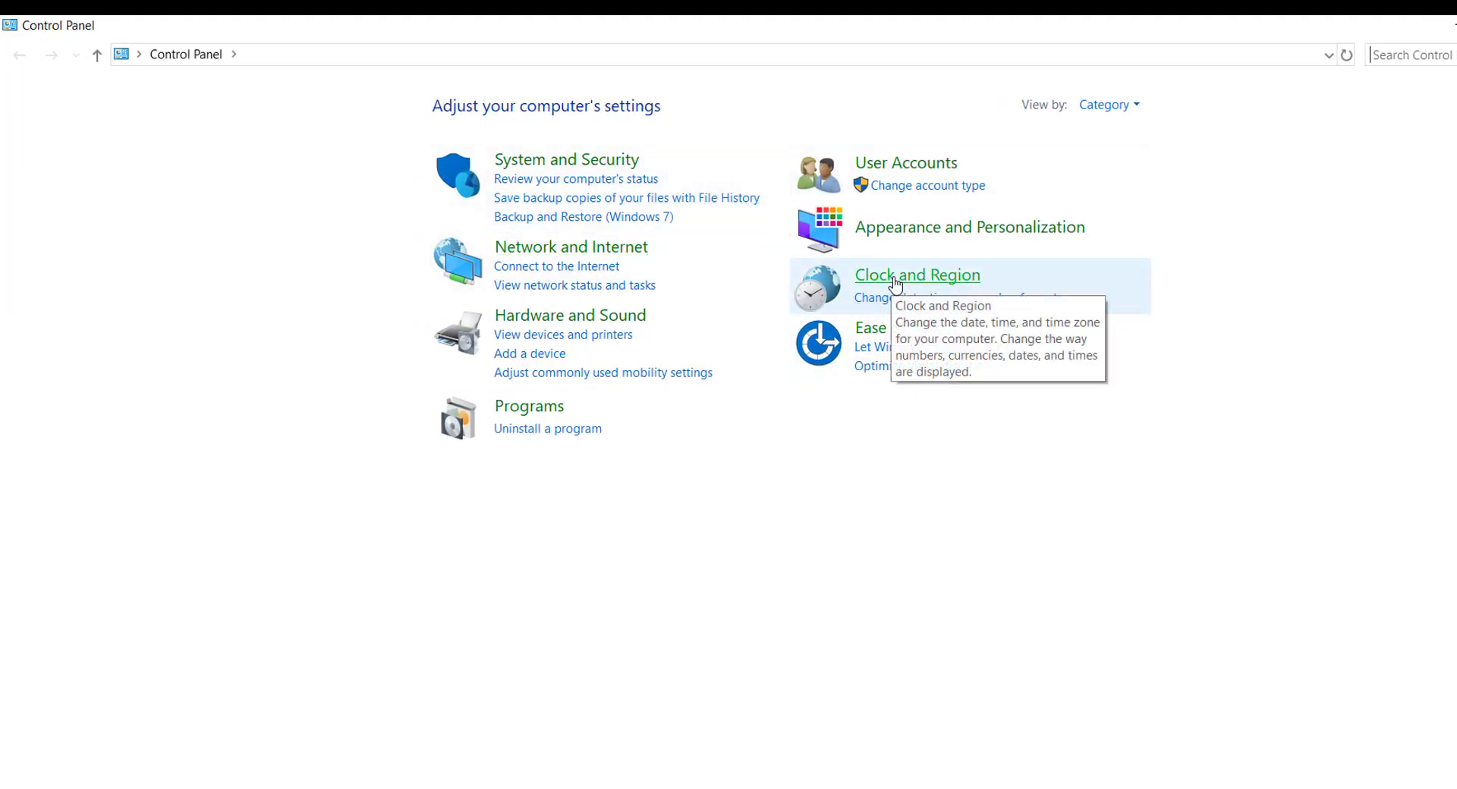
click(896, 284)
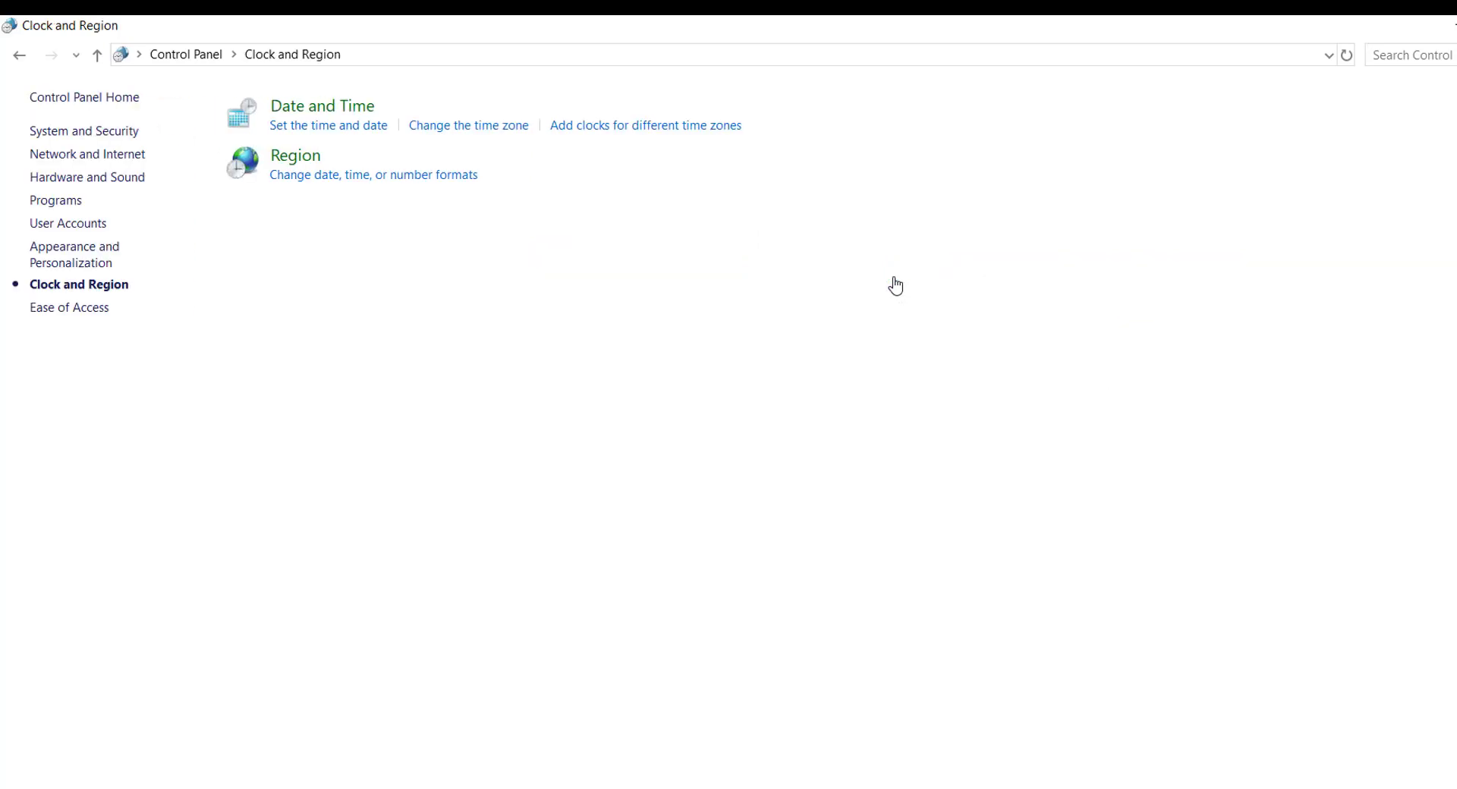
click(287, 159)
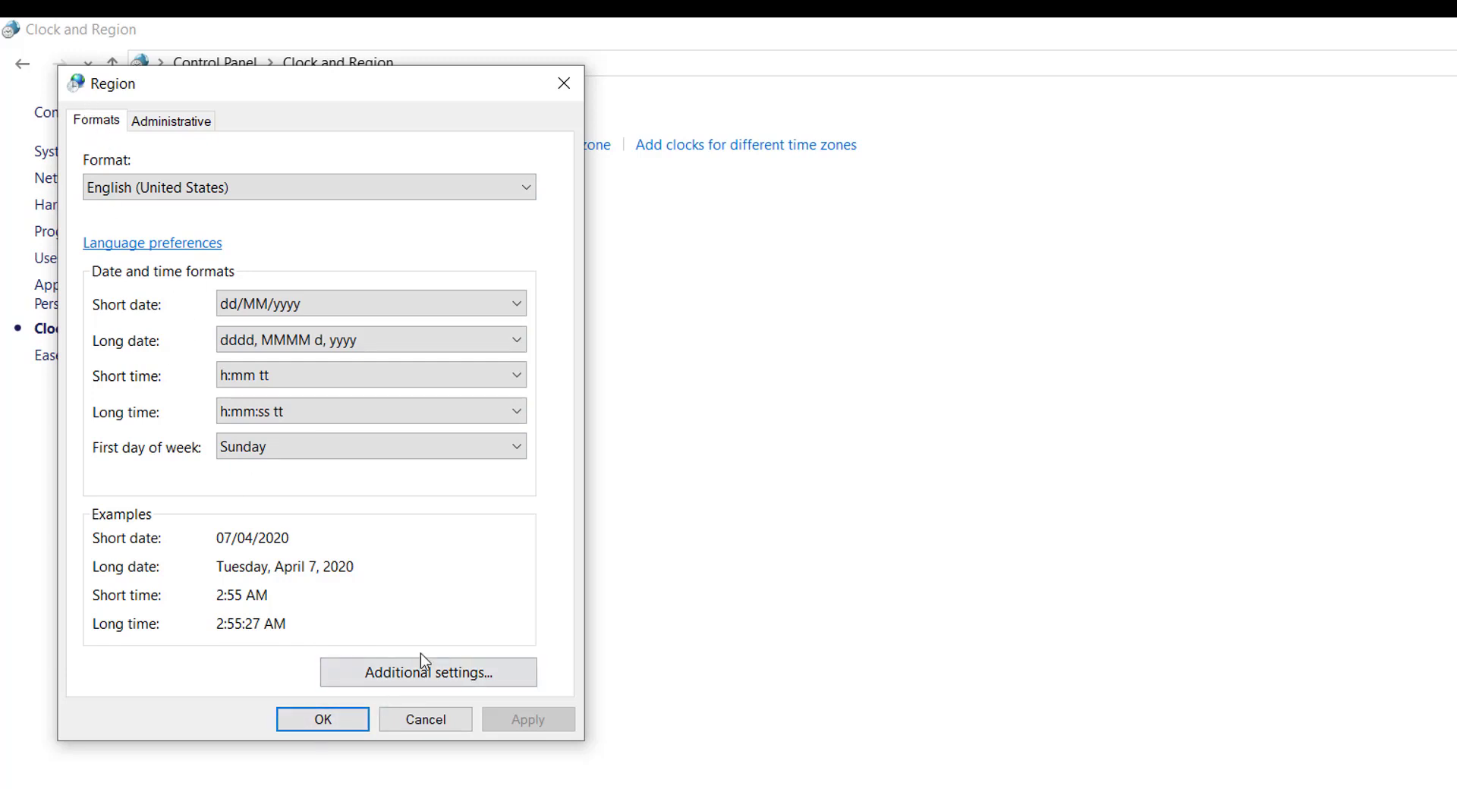
Step: Set the Windows currency symbol to ₦ under Additional settings and apply the Region changes
click(408, 675)
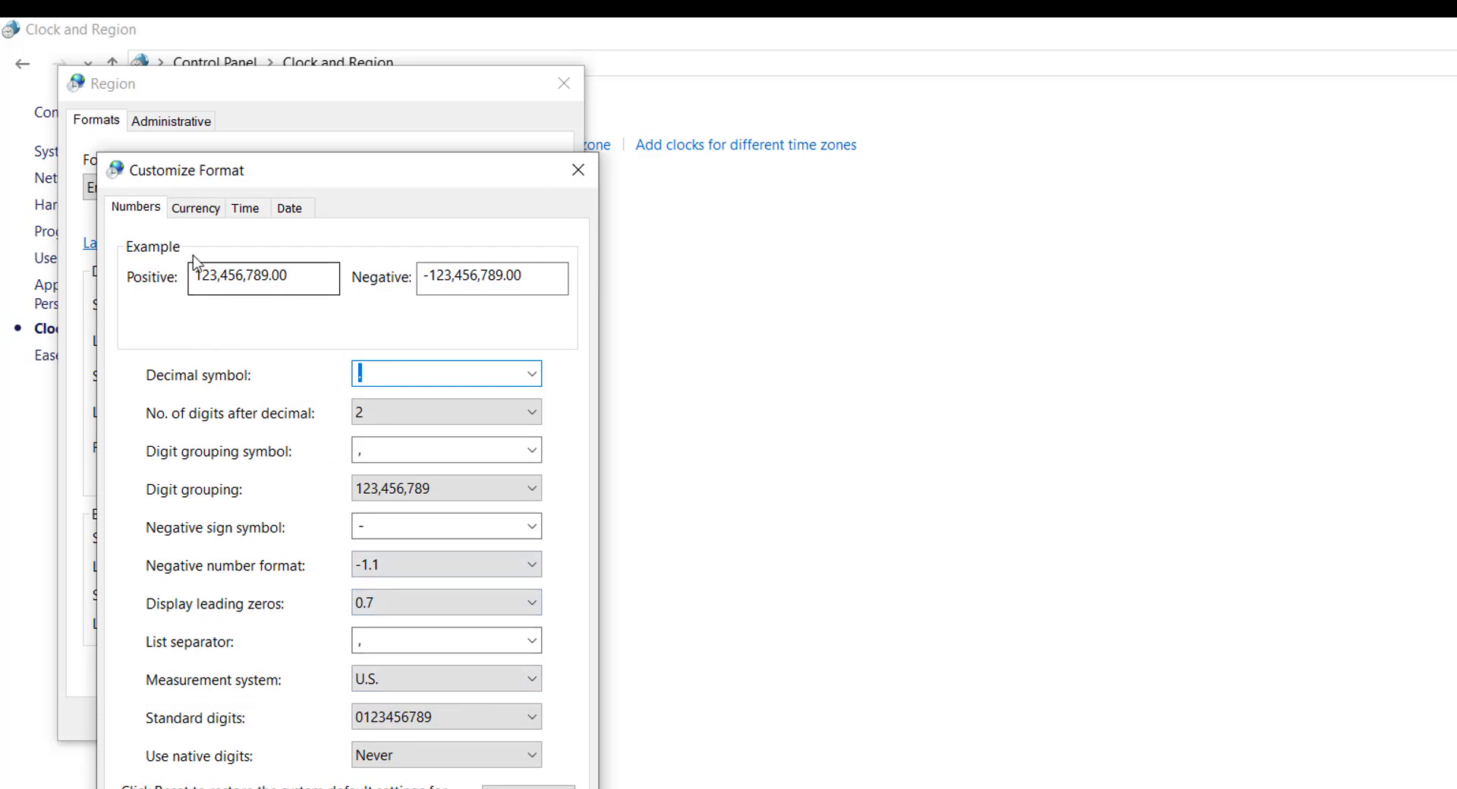
click(191, 210)
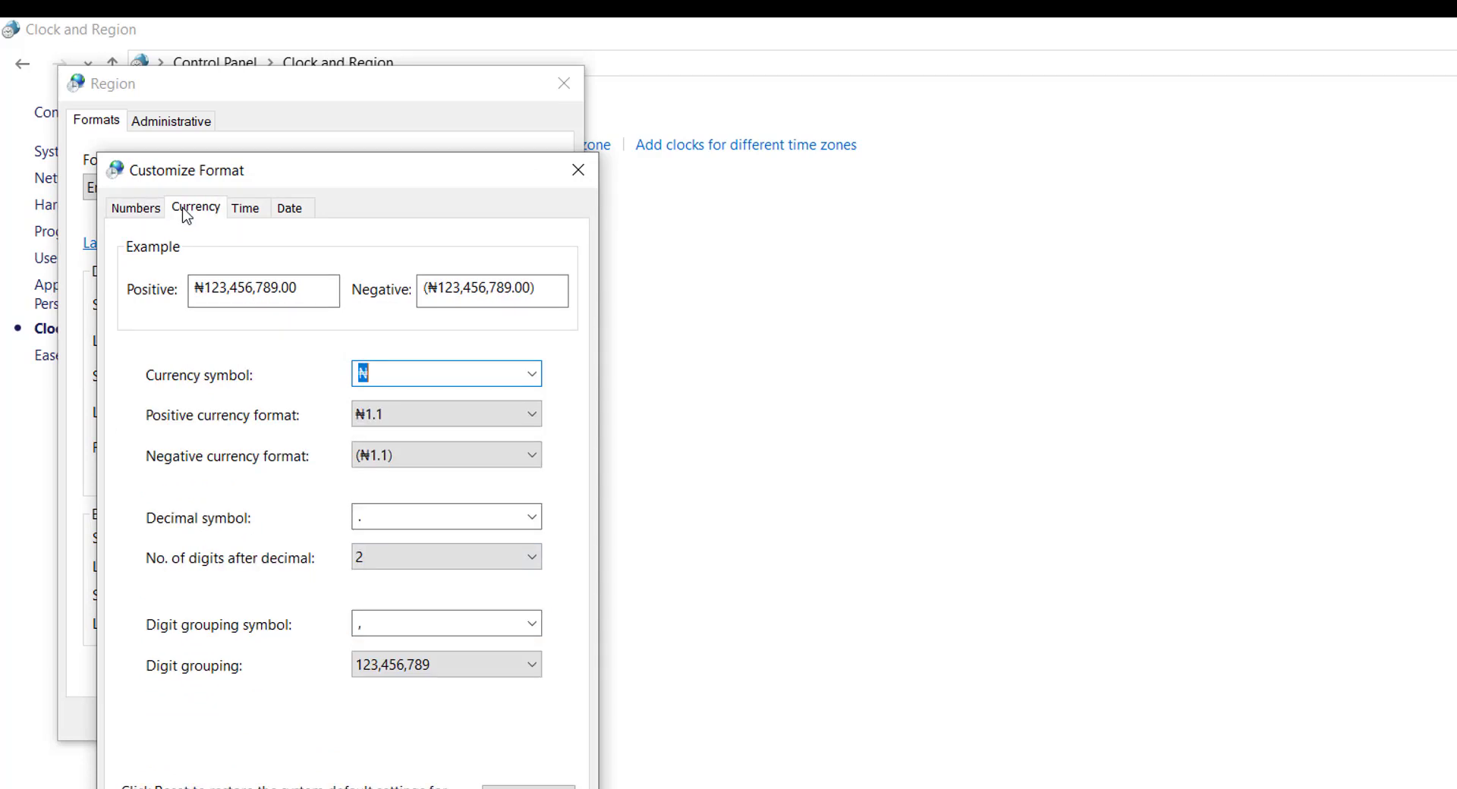
click(403, 381)
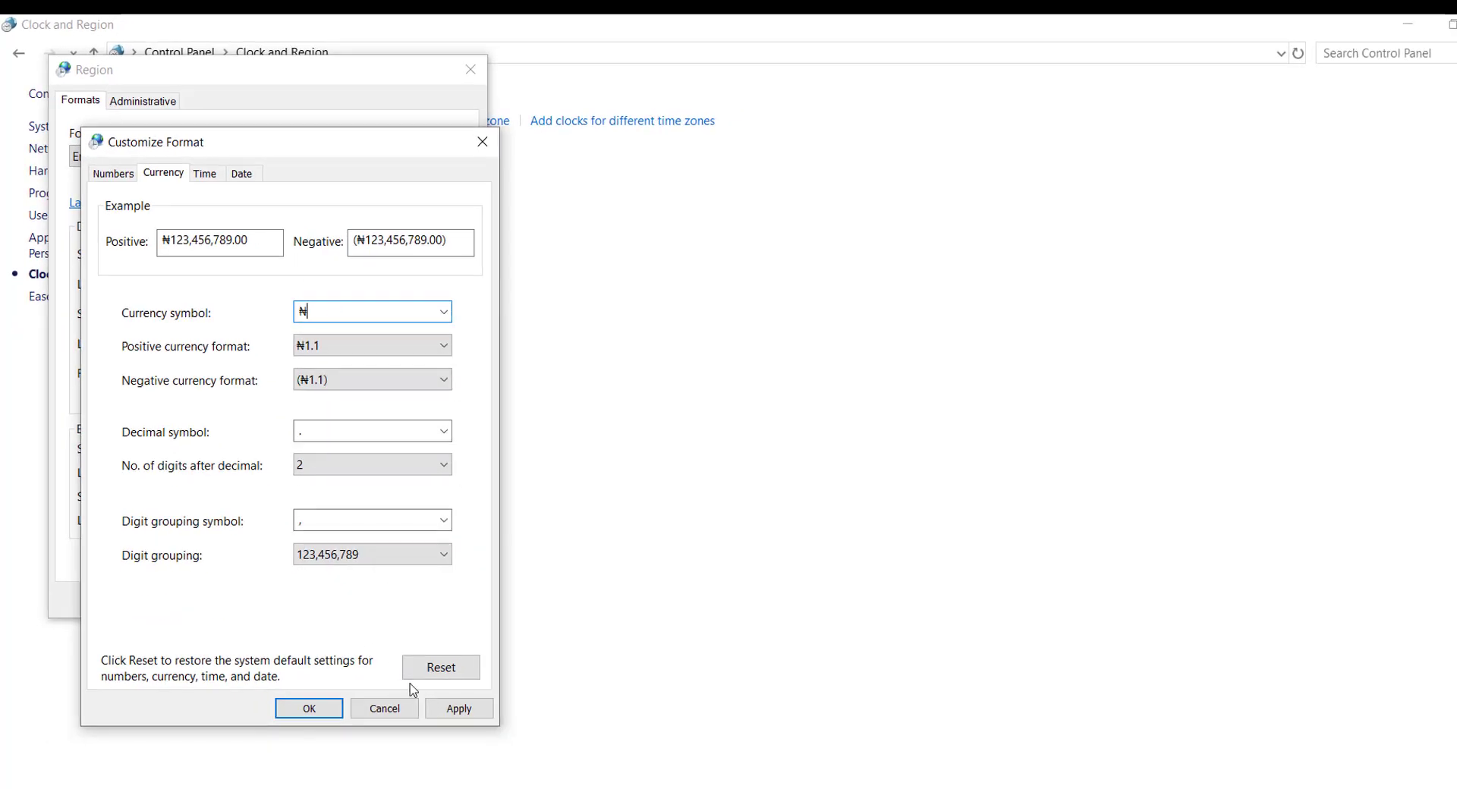
click(459, 708)
click(307, 709)
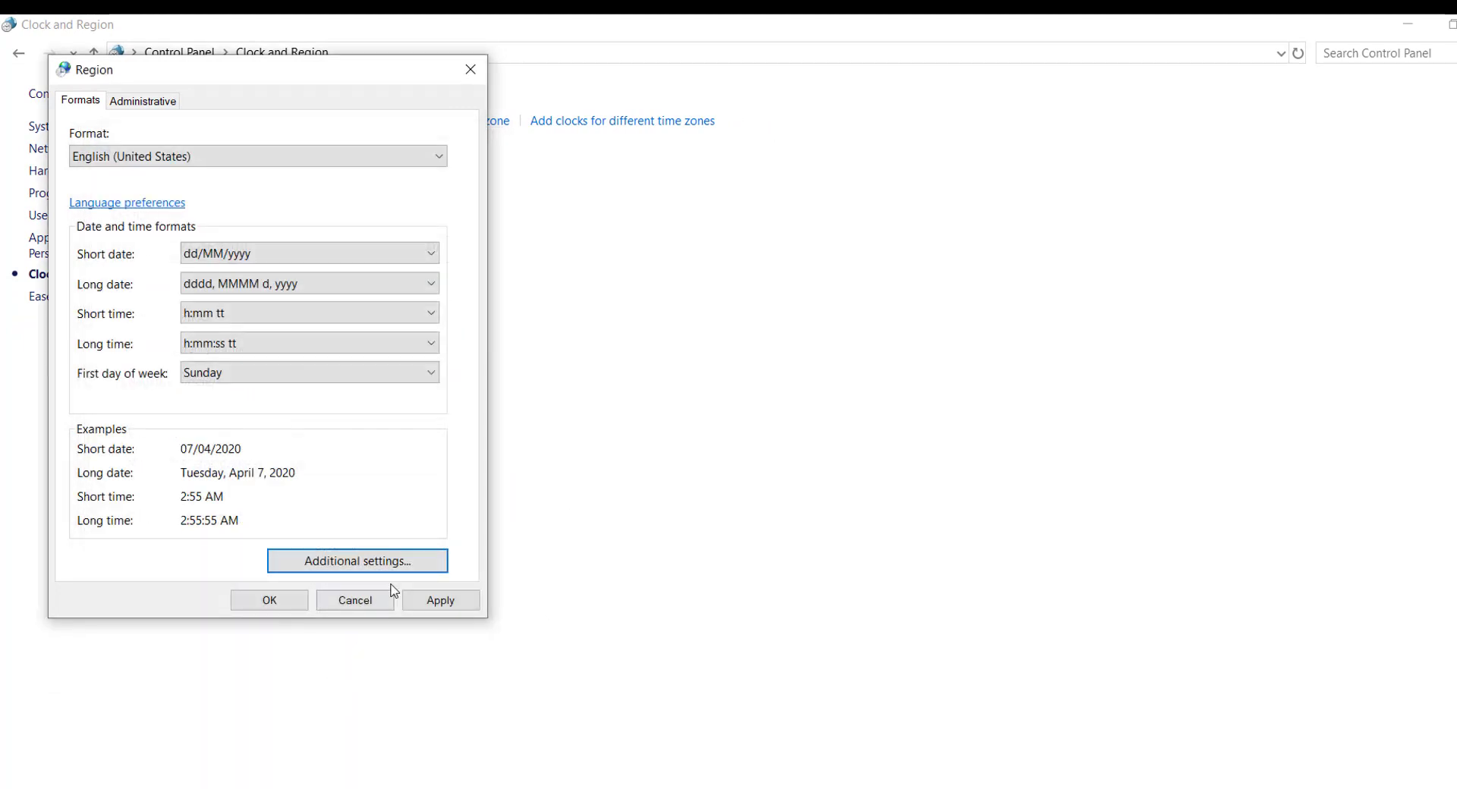
click(446, 603)
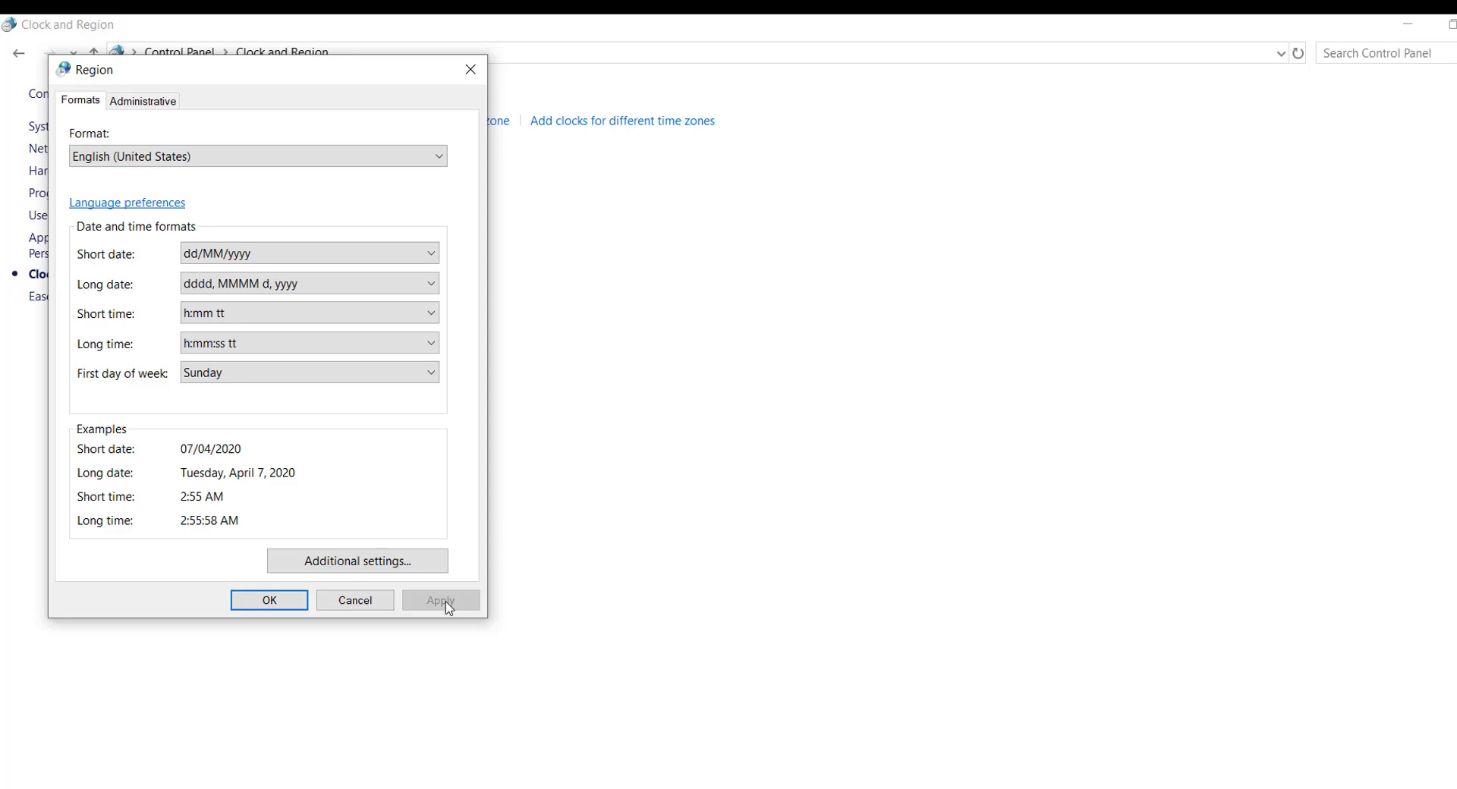
click(270, 601)
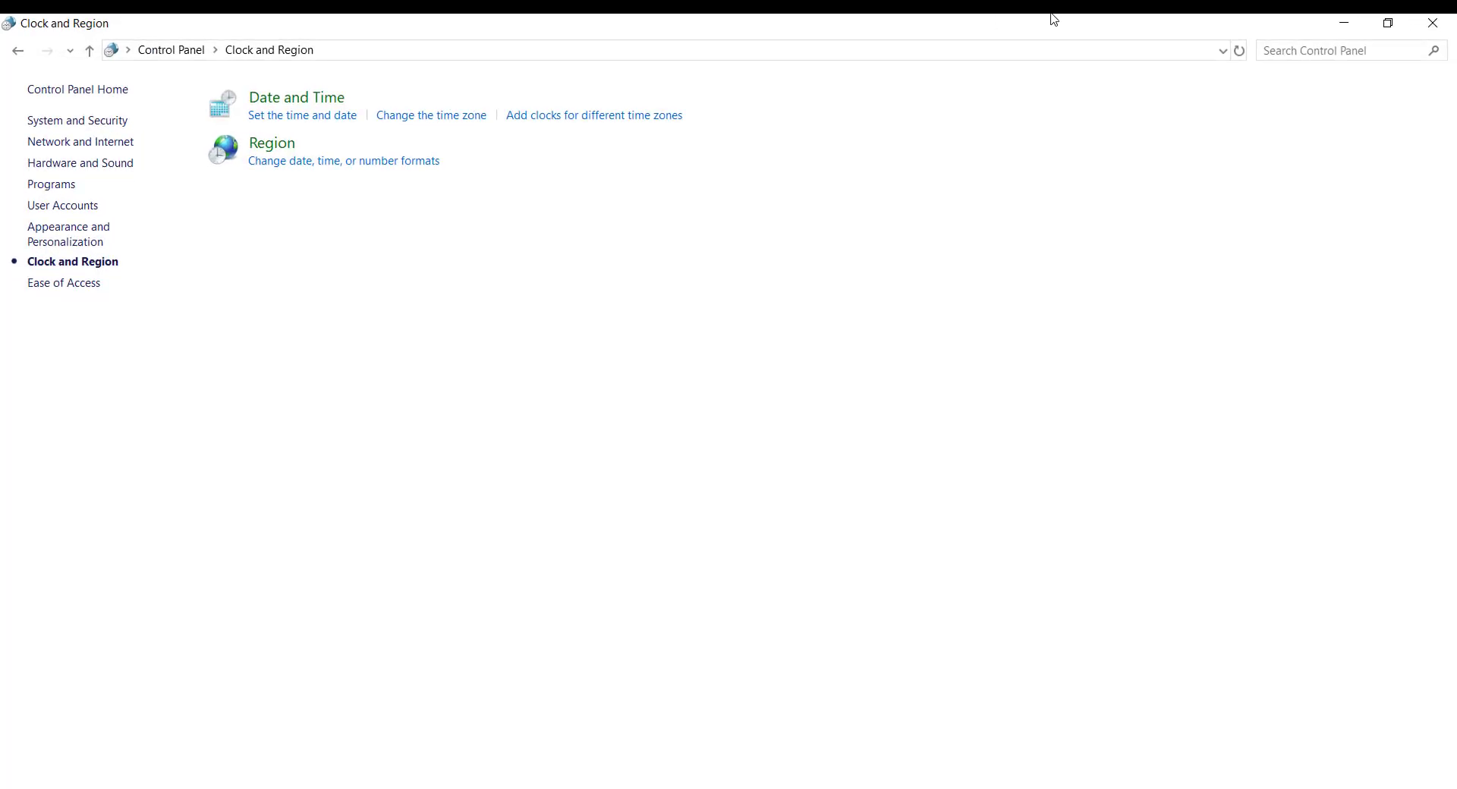
Step: Close Control Panel, cancel the ₦ entry in H11, select I12 and show the Home ribbon
click(1432, 23)
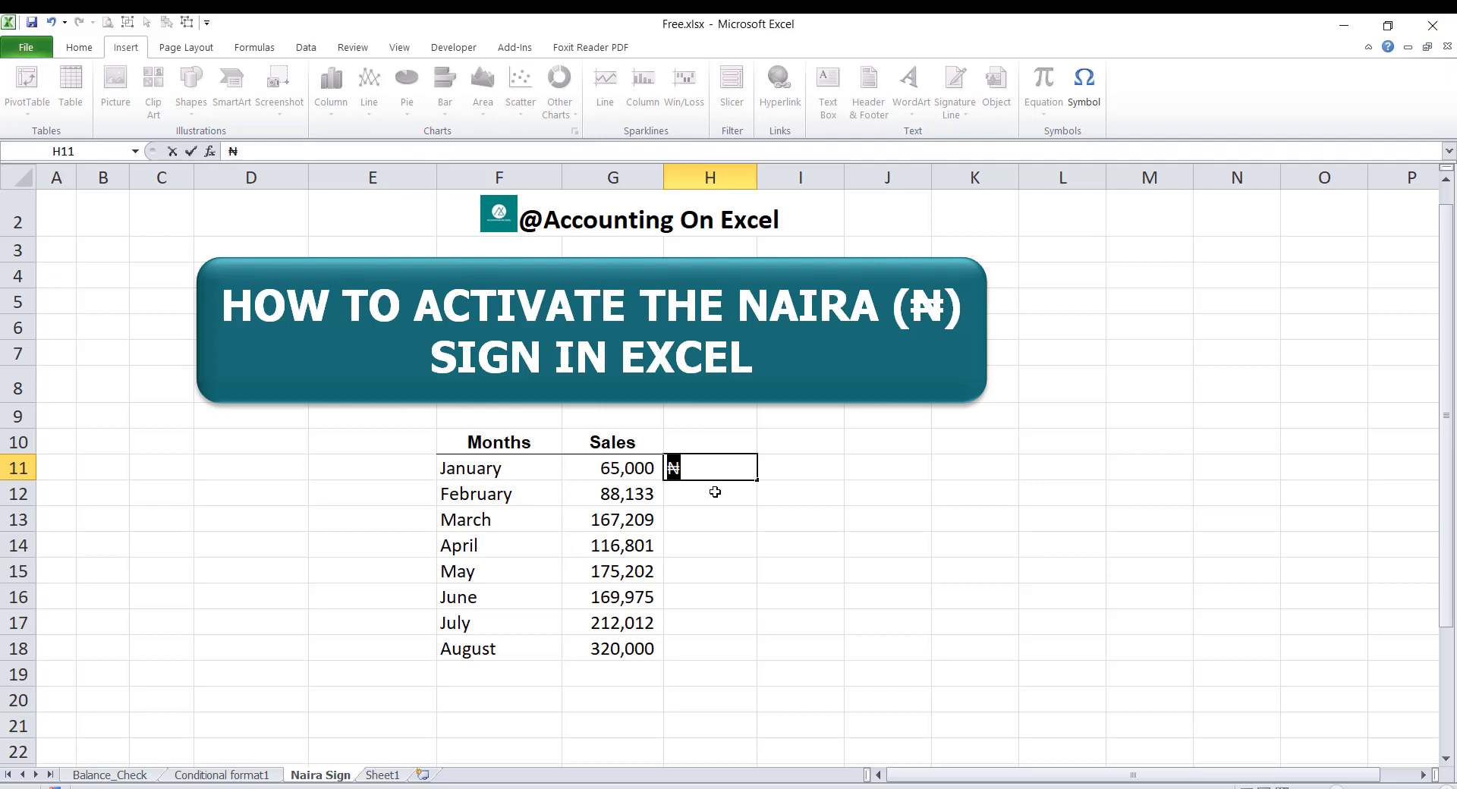
key(Escape)
click(789, 490)
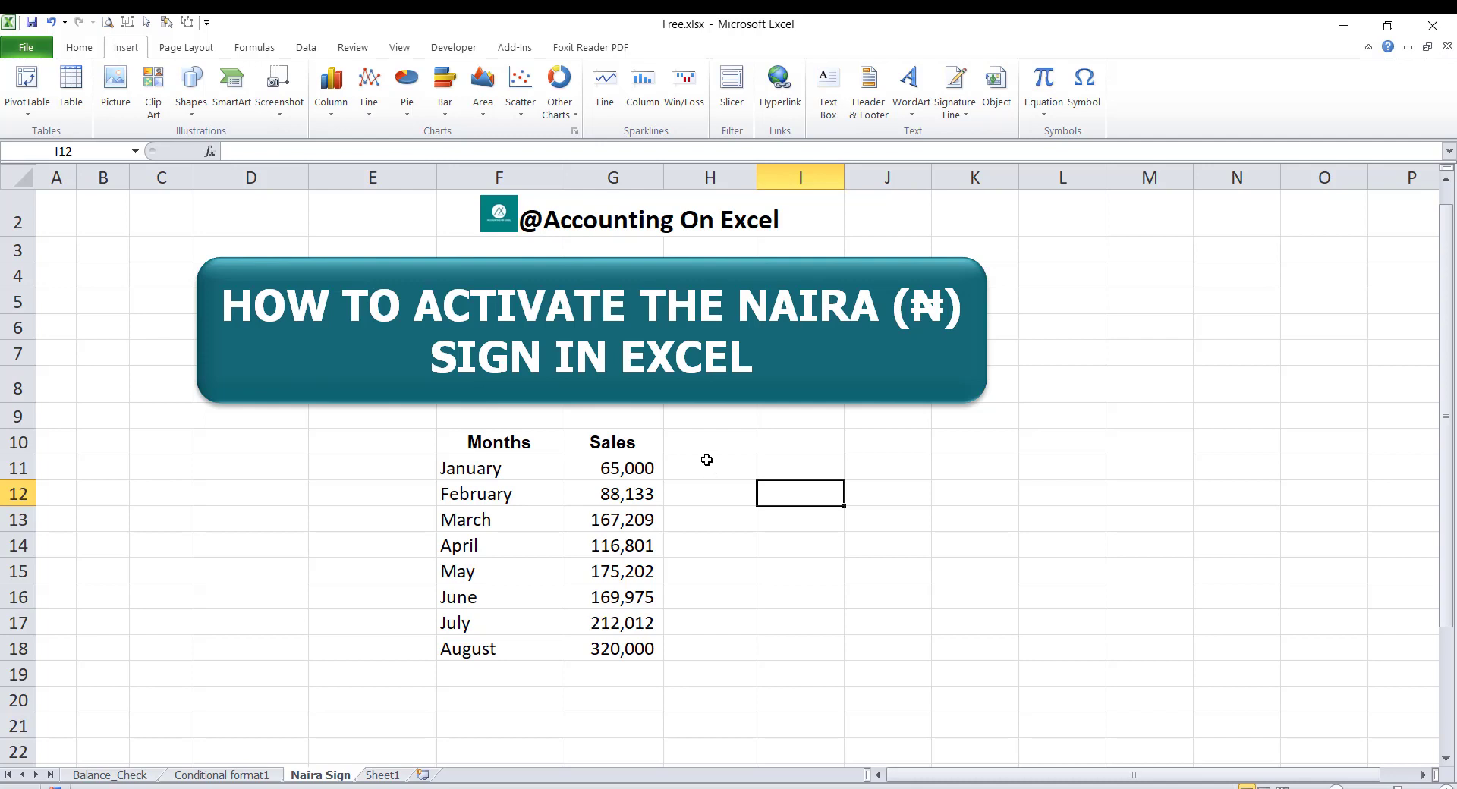
click(79, 47)
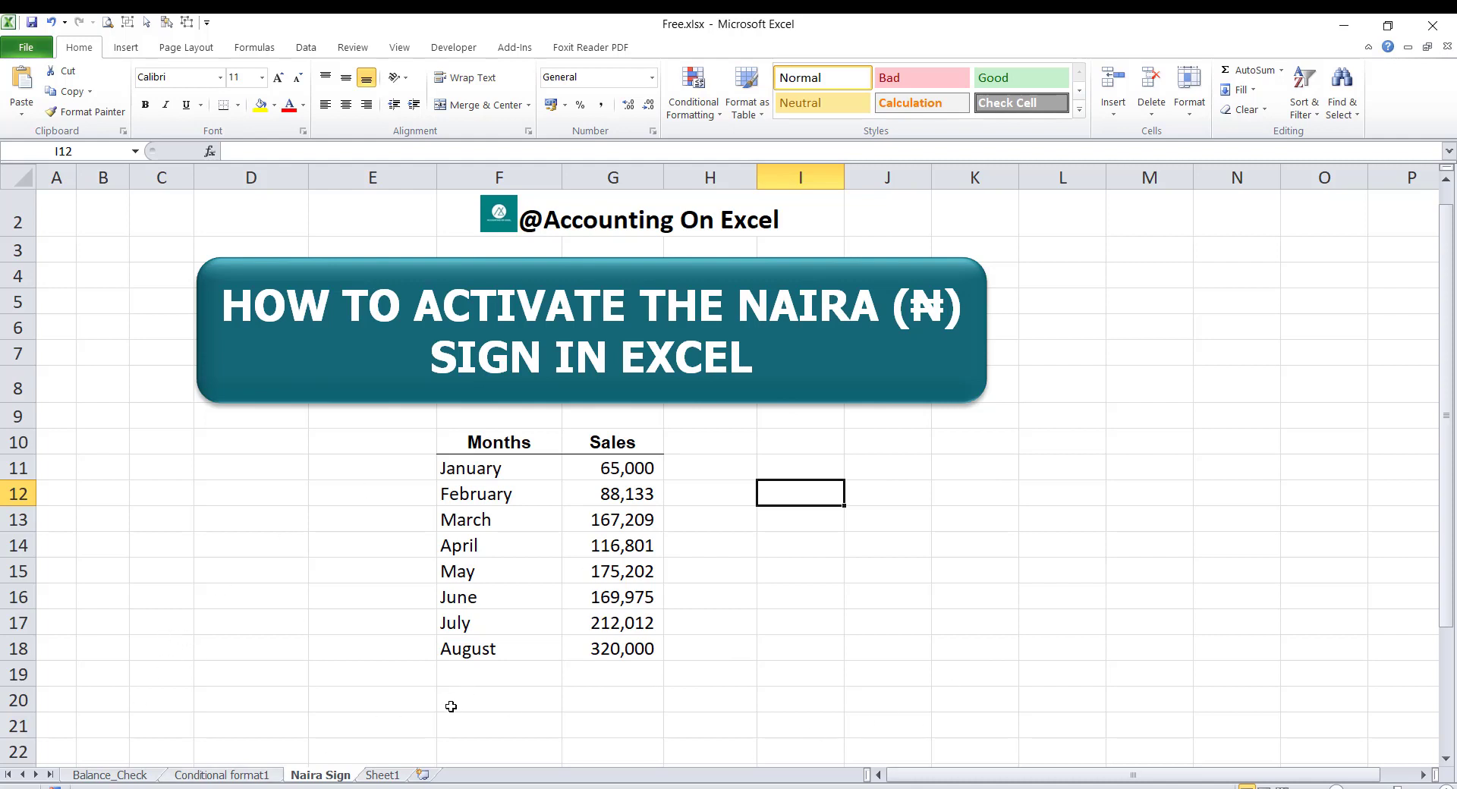
click(653, 78)
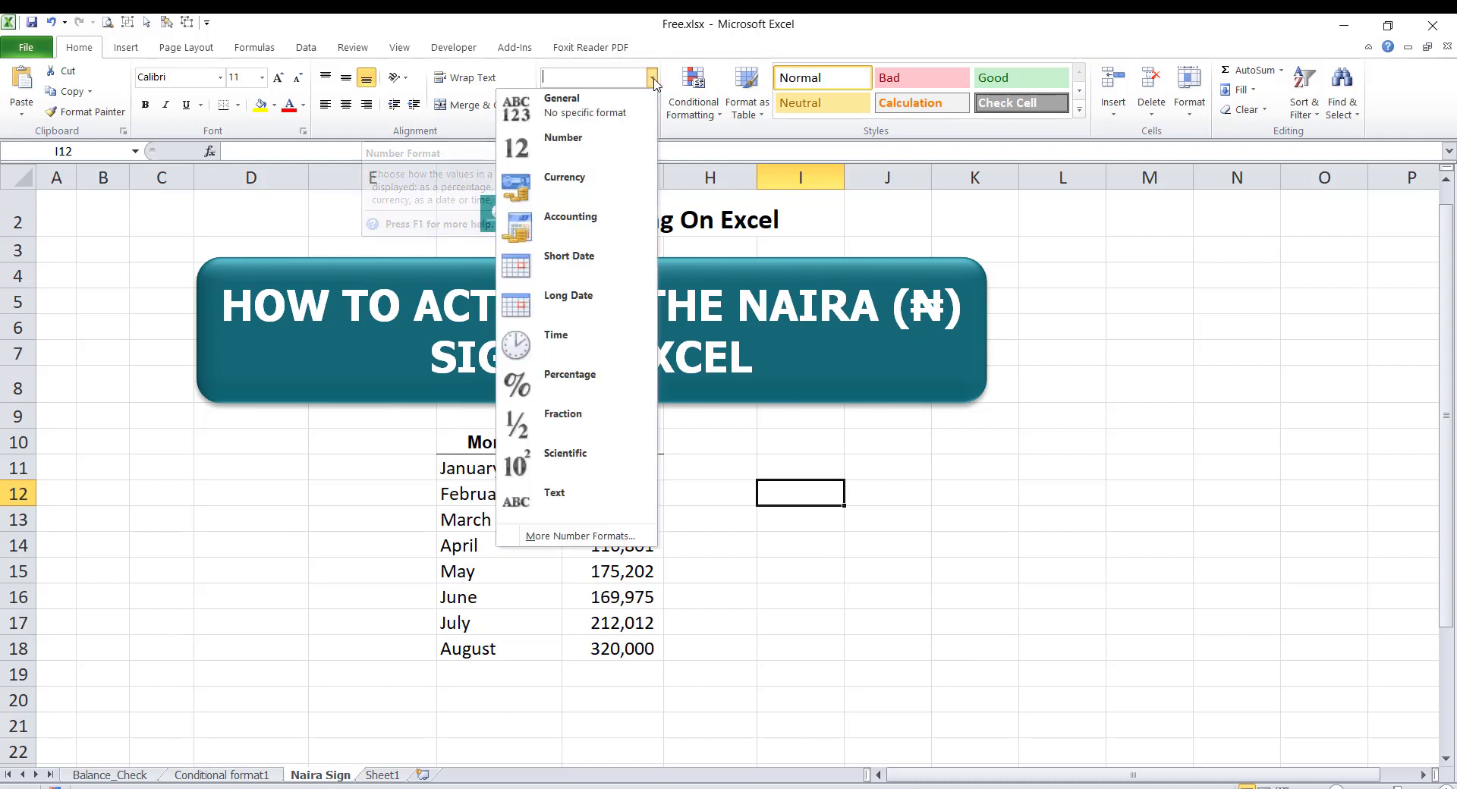
click(721, 566)
click(636, 471)
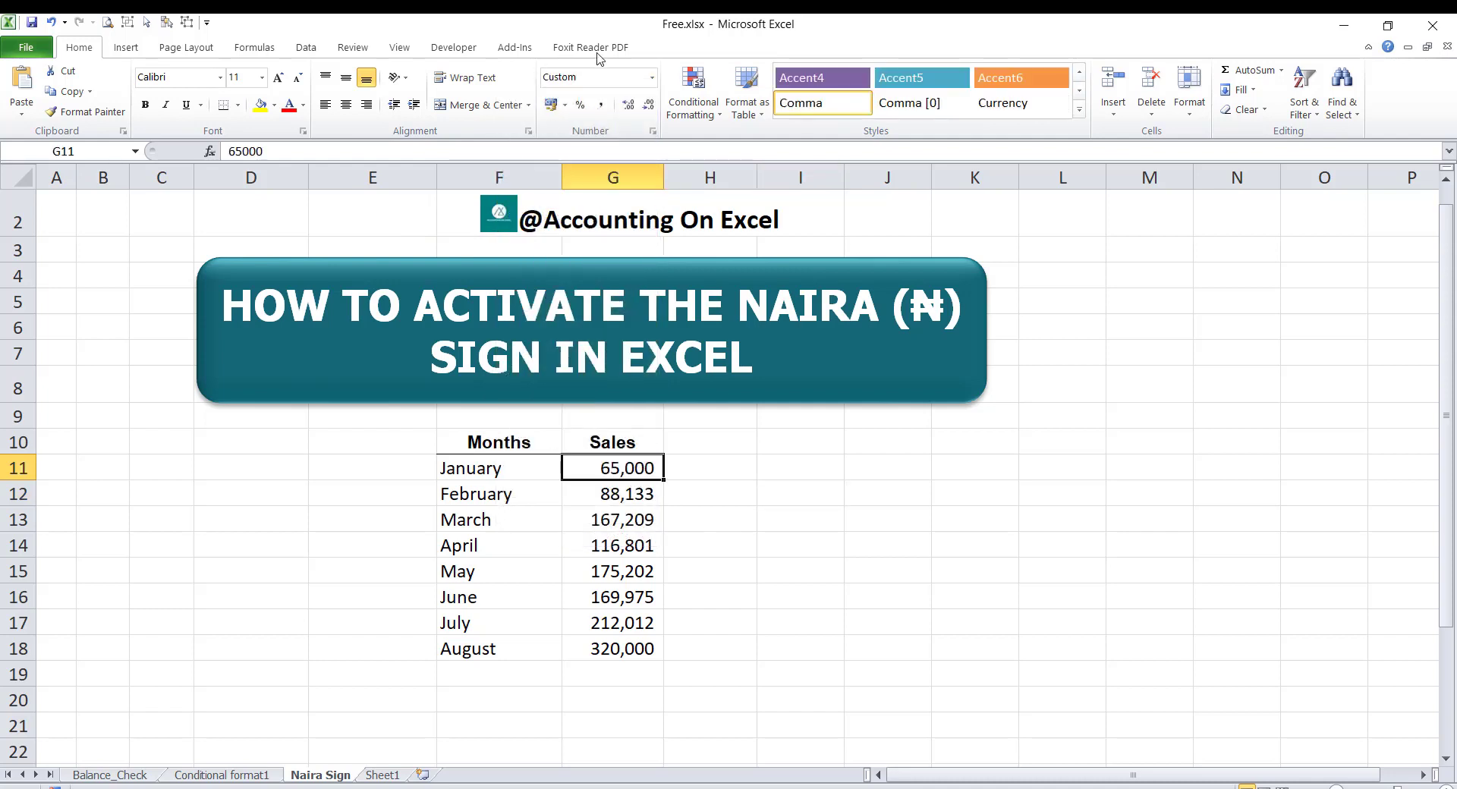
click(651, 78)
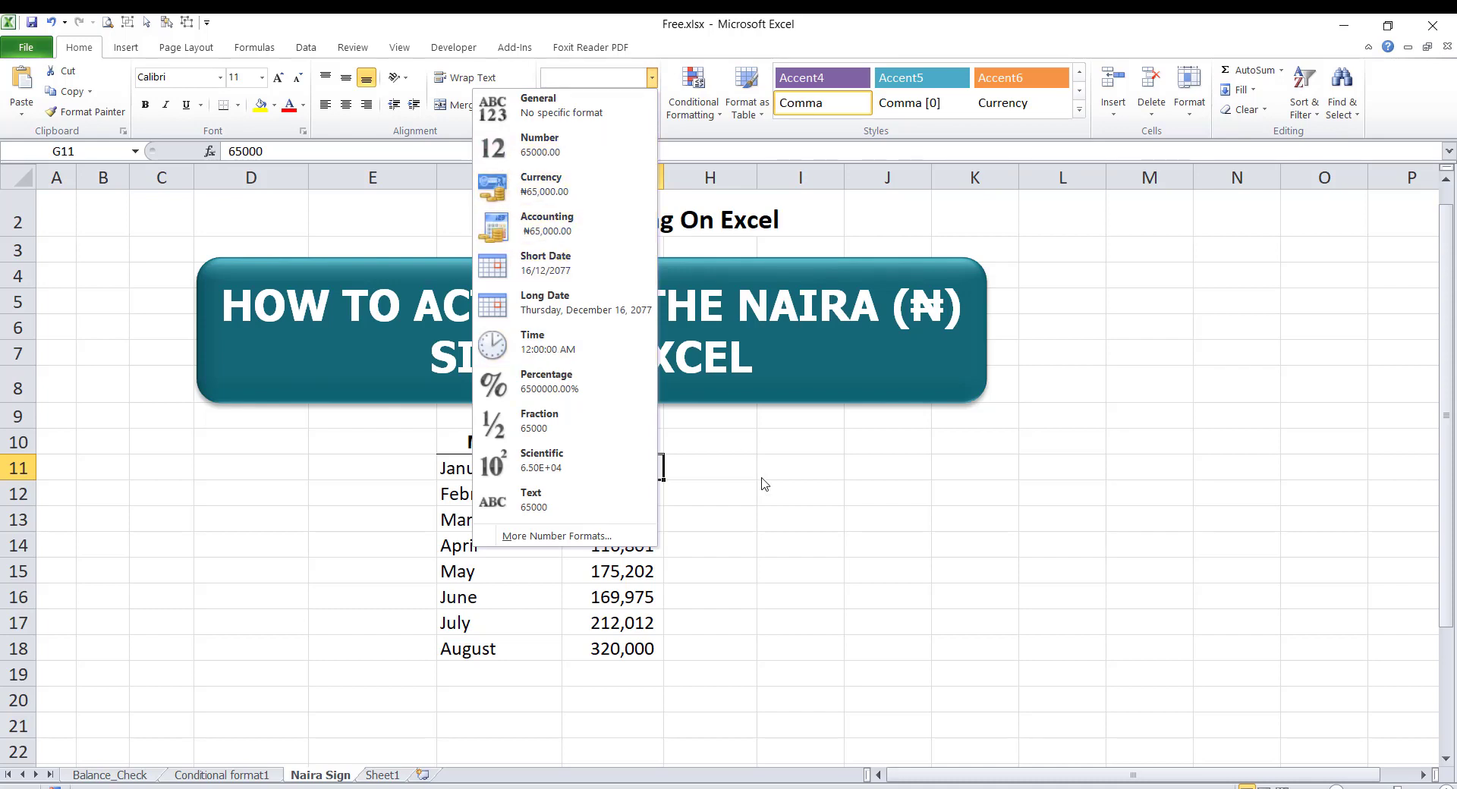
click(724, 424)
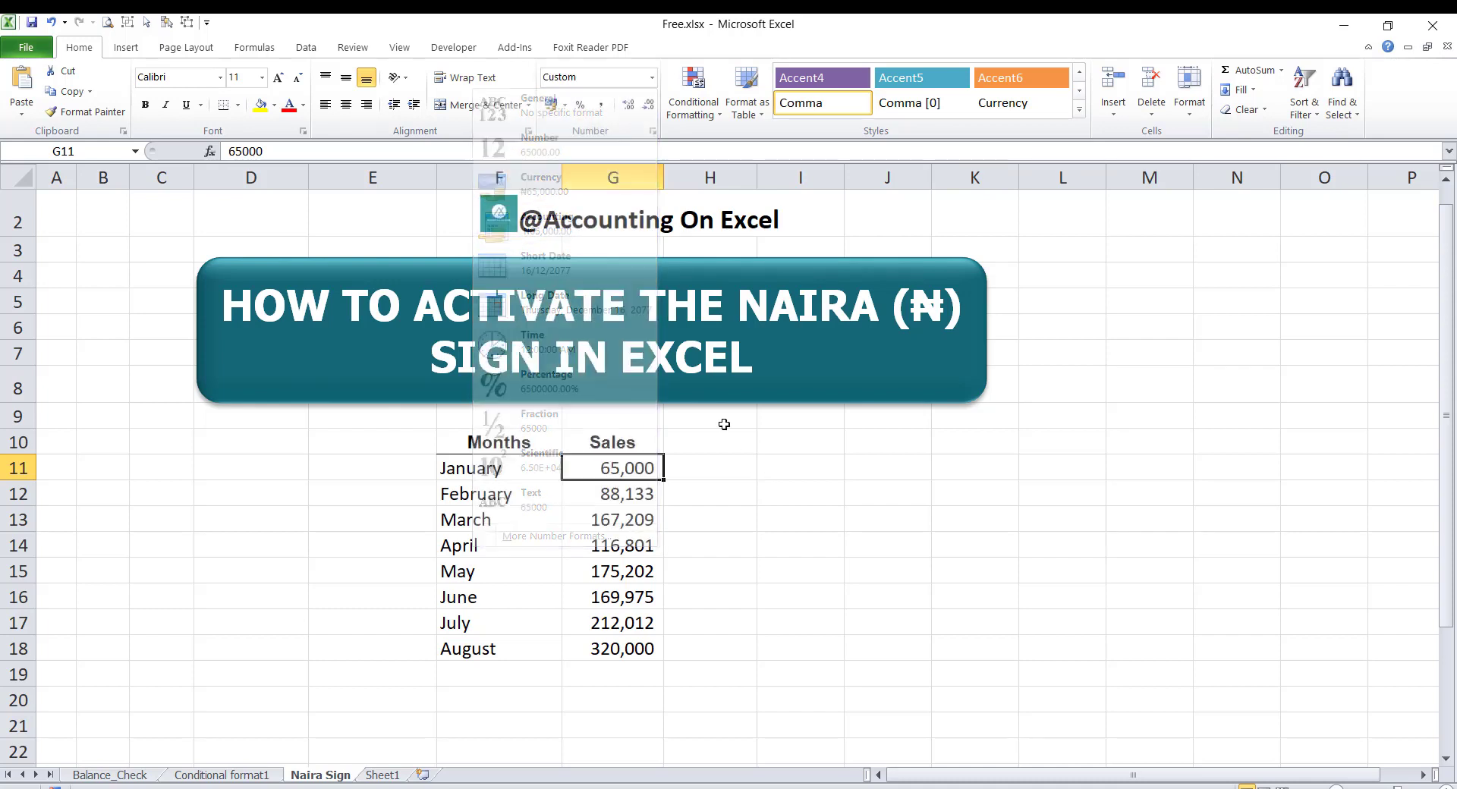
click(652, 79)
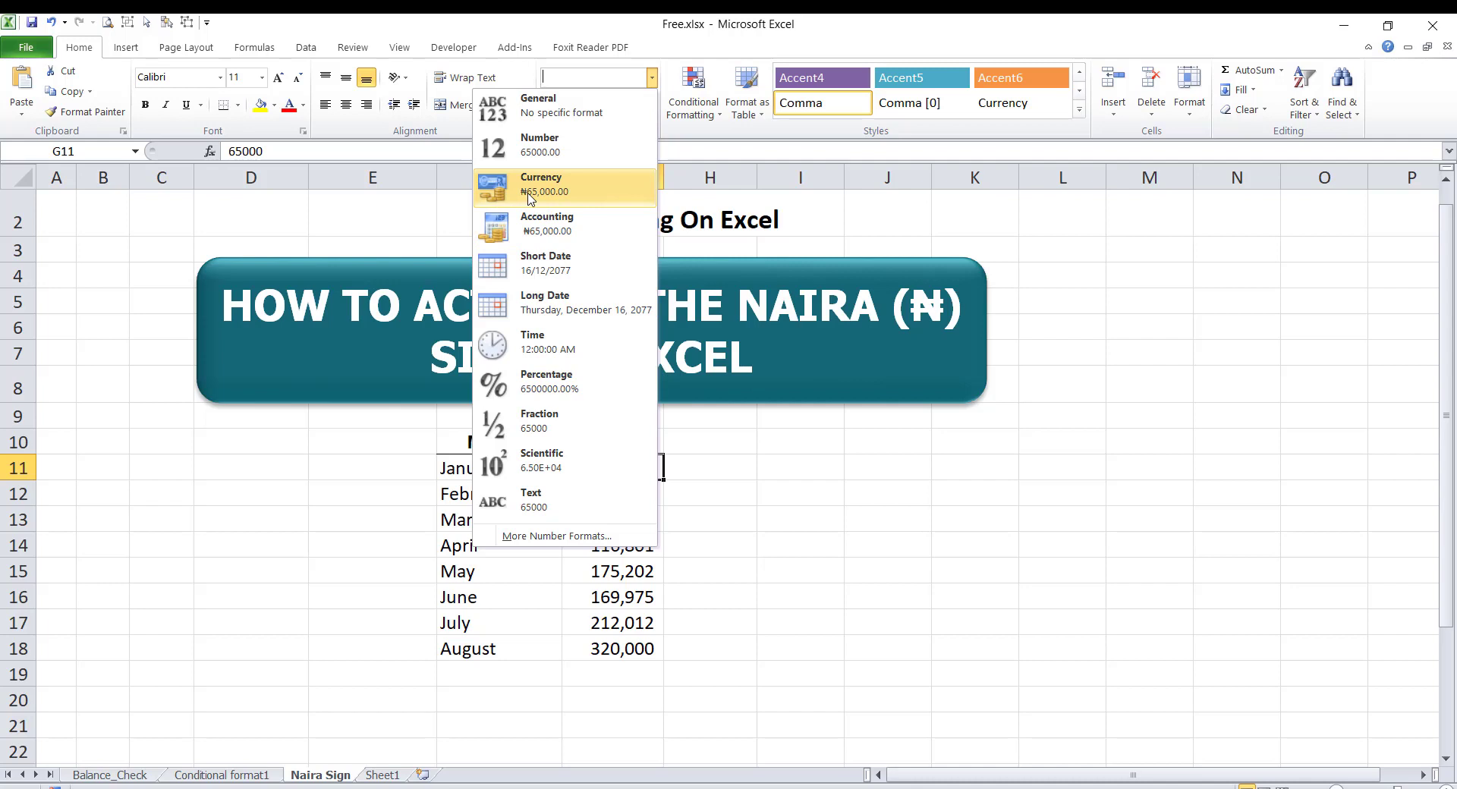
key(Escape)
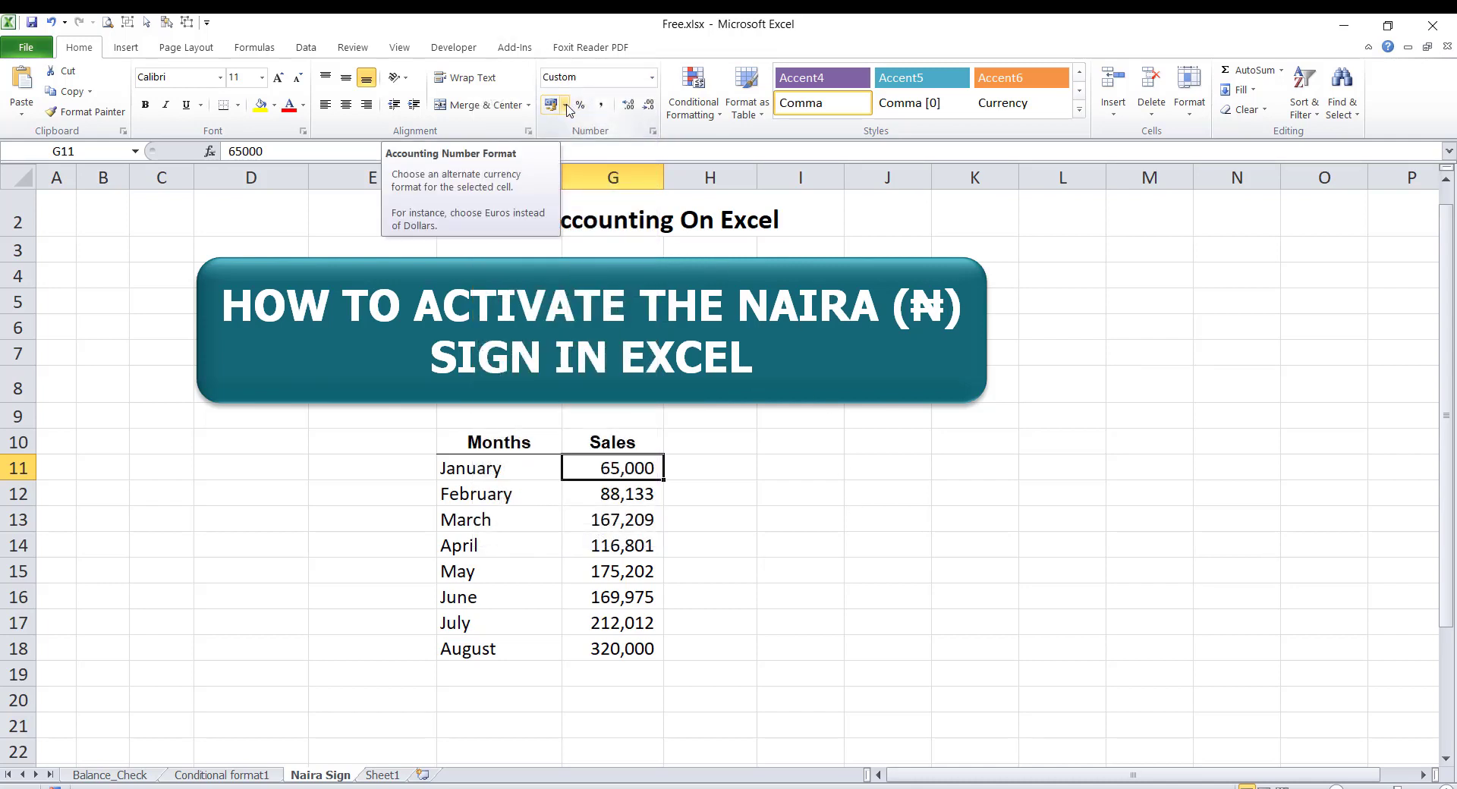
click(566, 105)
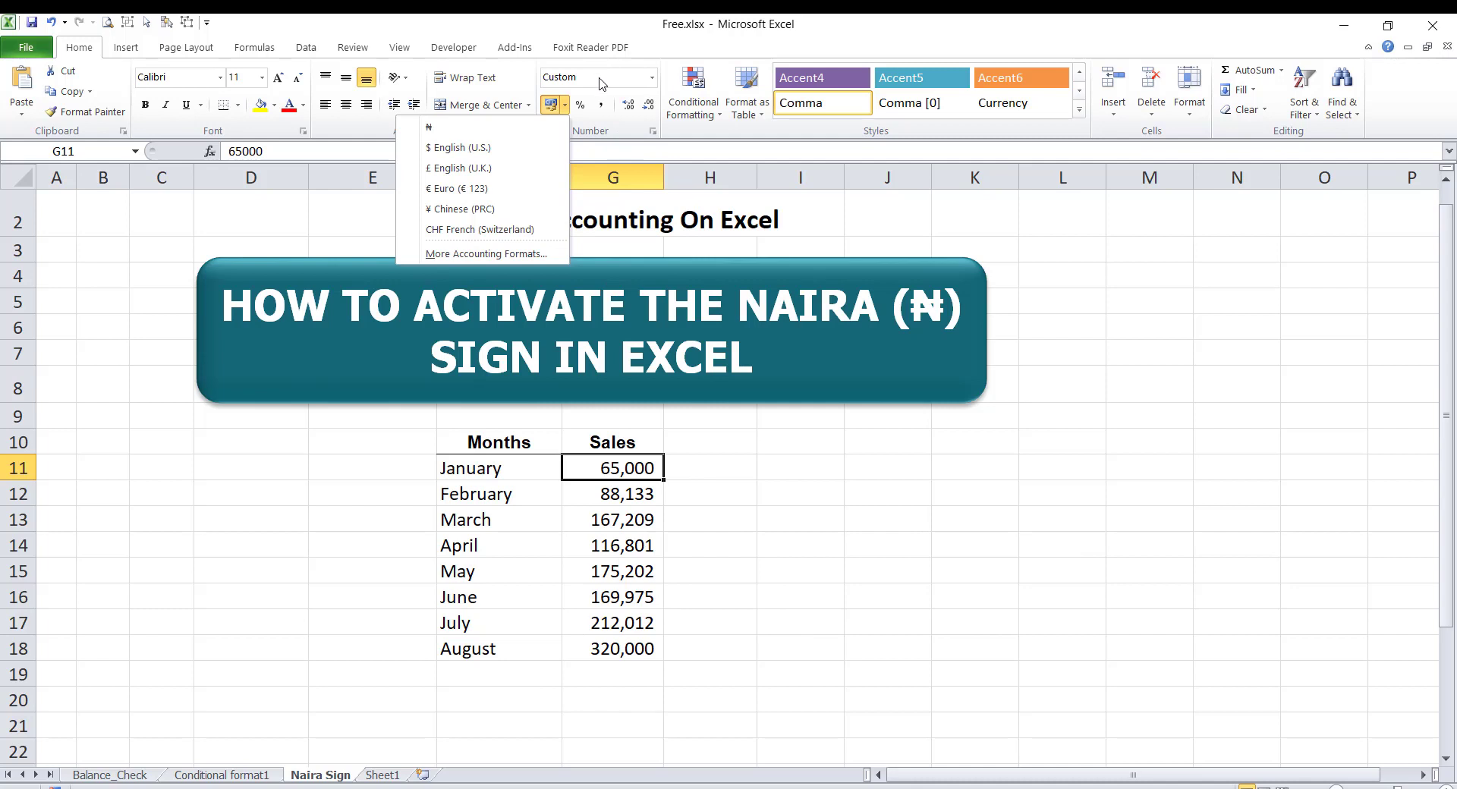
click(755, 474)
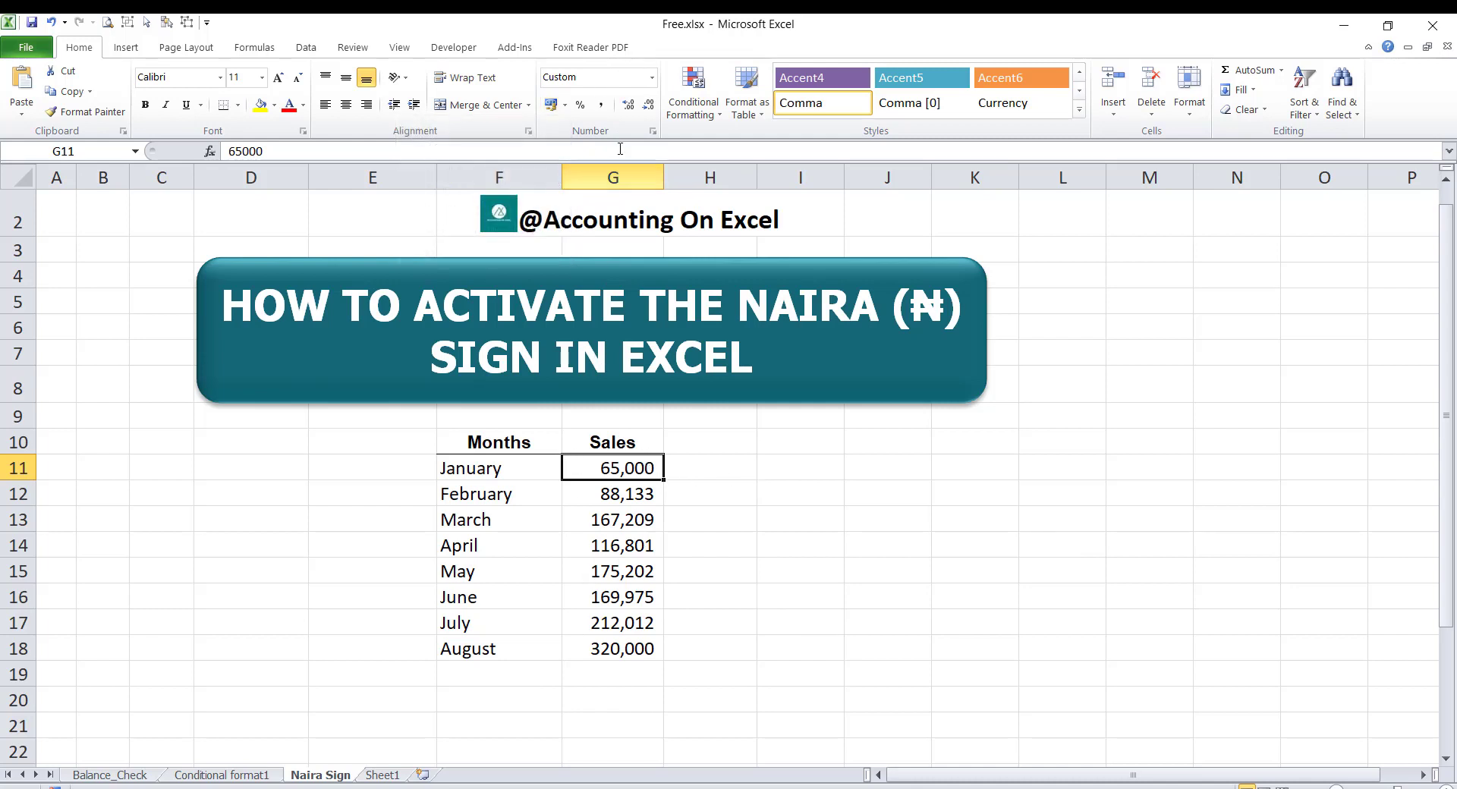
Step: Format the G11:G18 sales figures as ₦ Accounting with no decimal places
drag(627, 467, 624, 581)
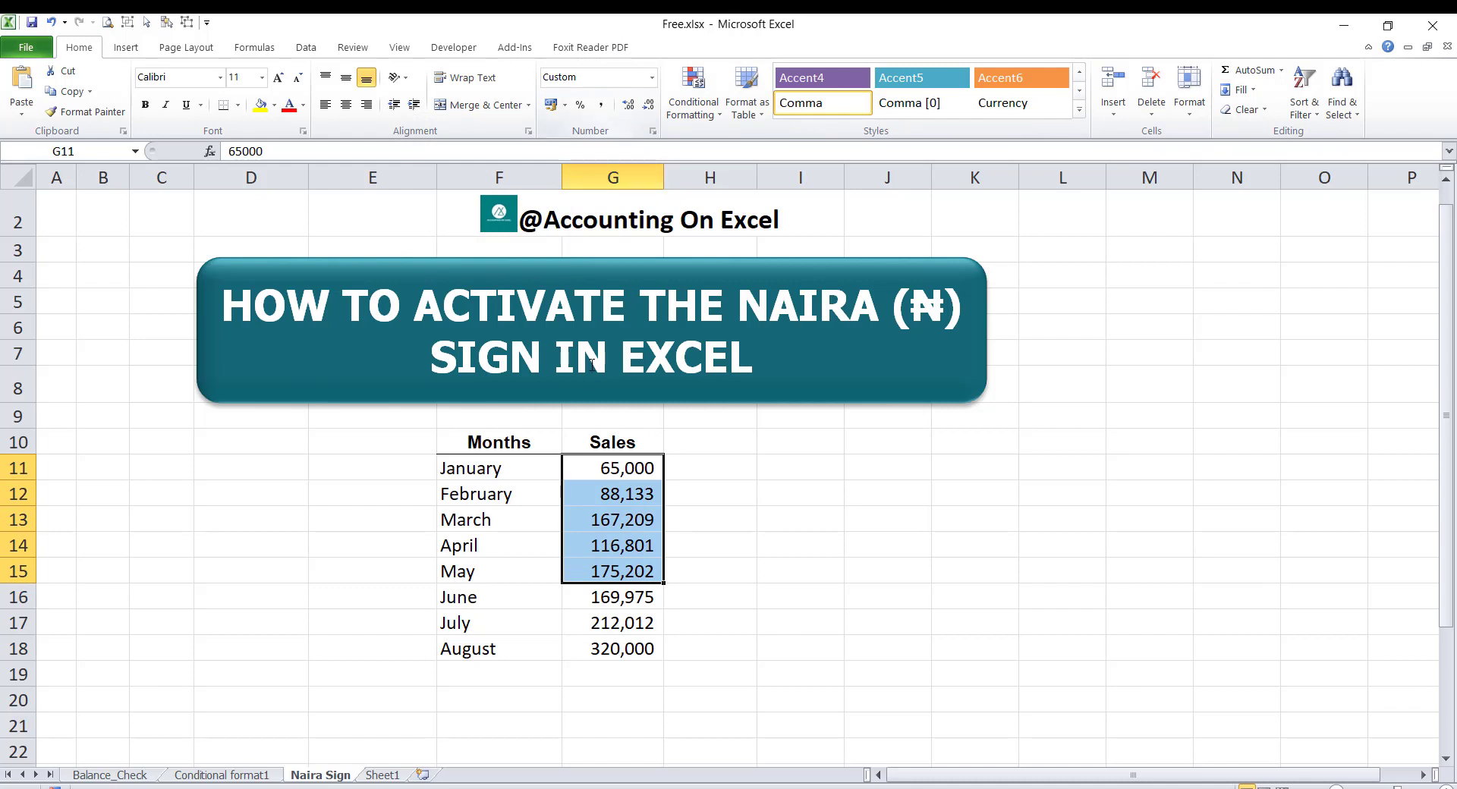
drag(602, 471, 593, 641)
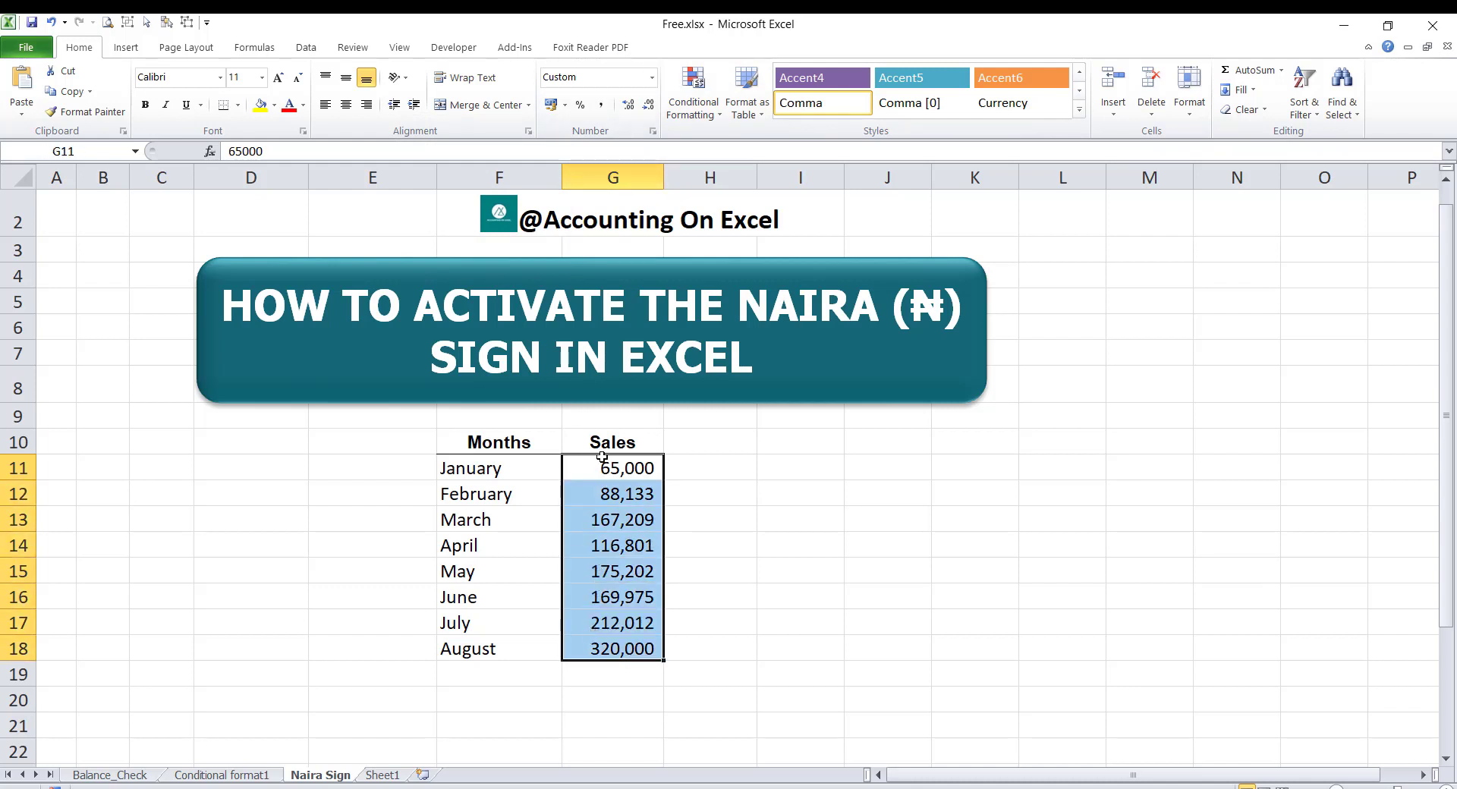
click(652, 78)
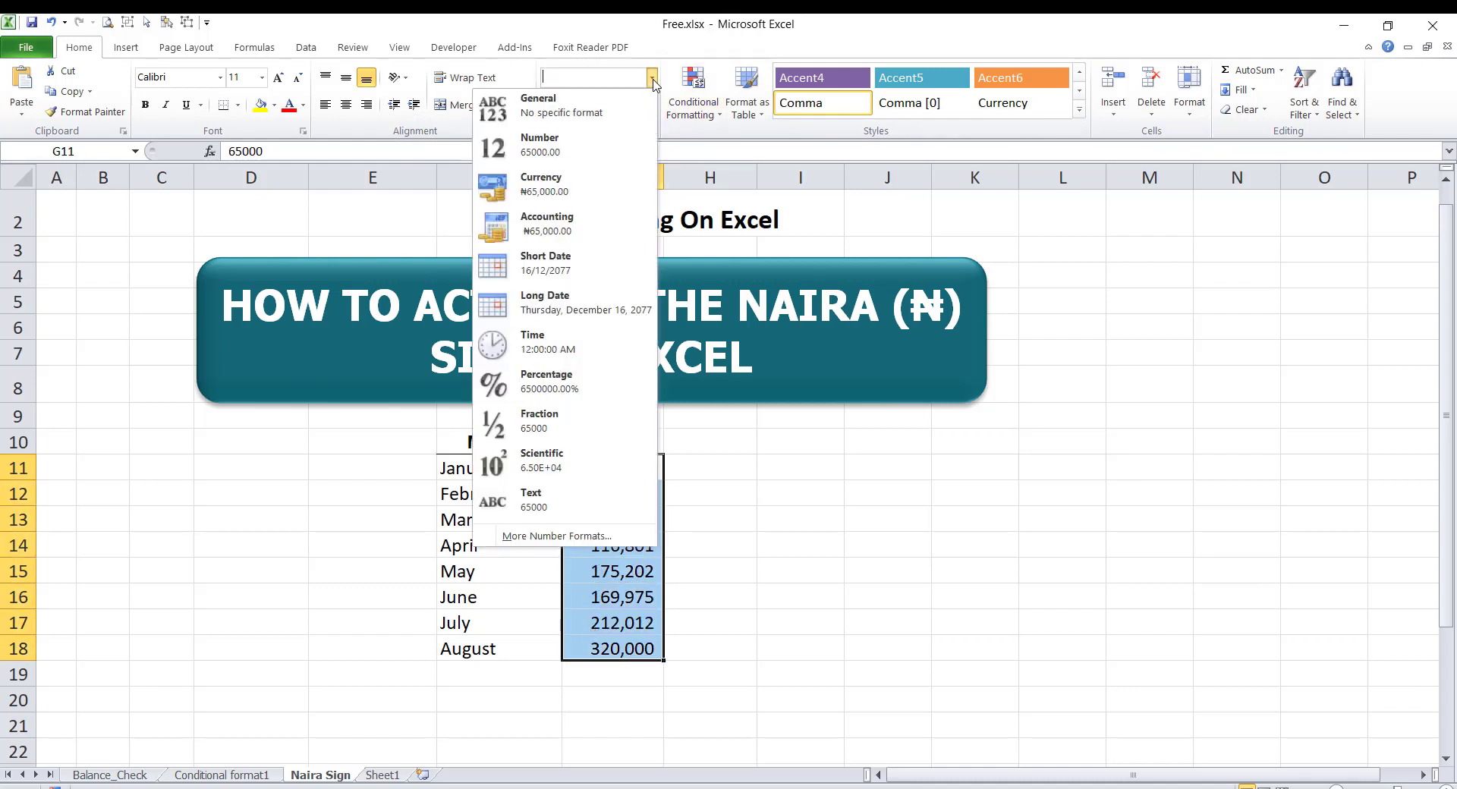
click(548, 220)
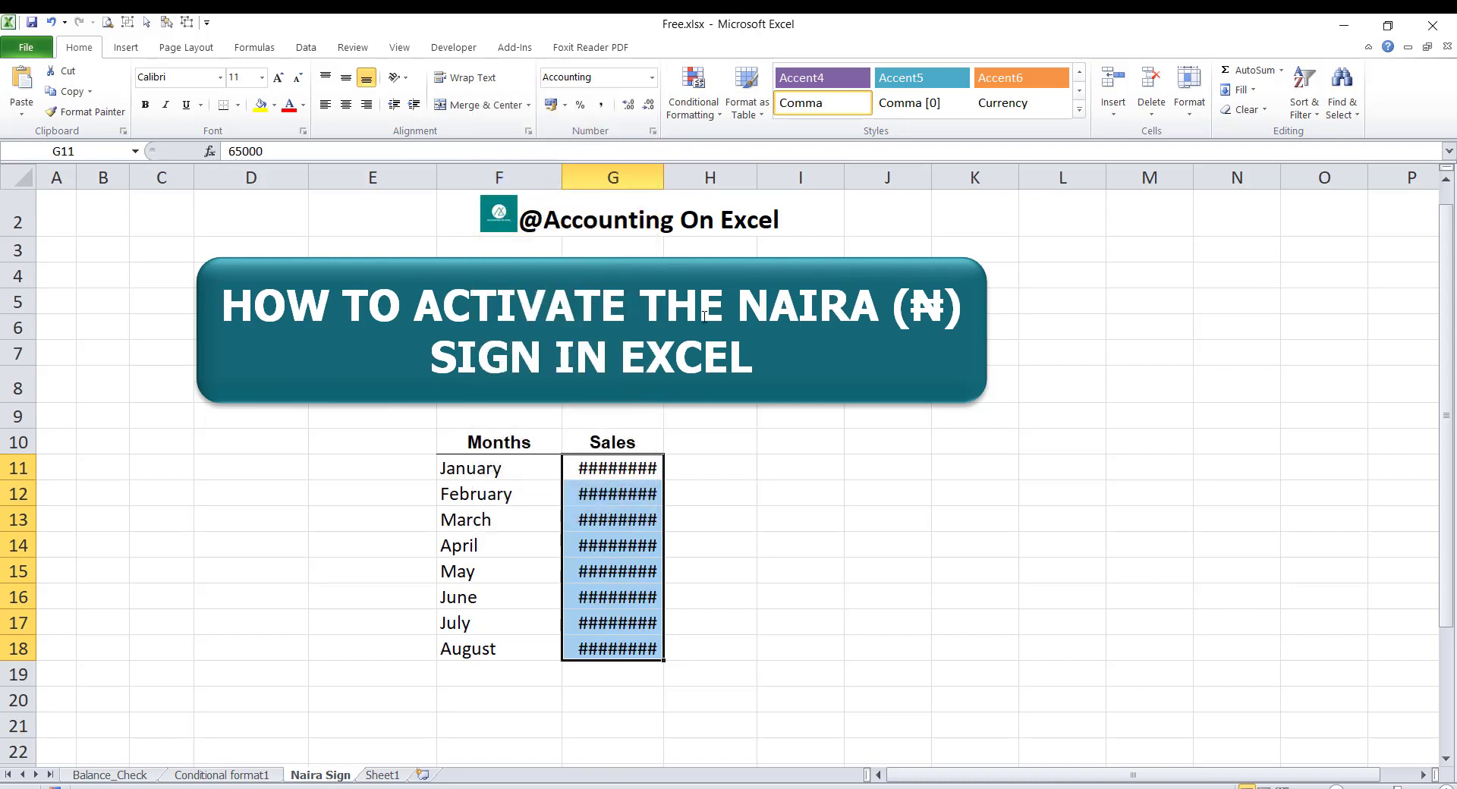
click(648, 107)
click(649, 107)
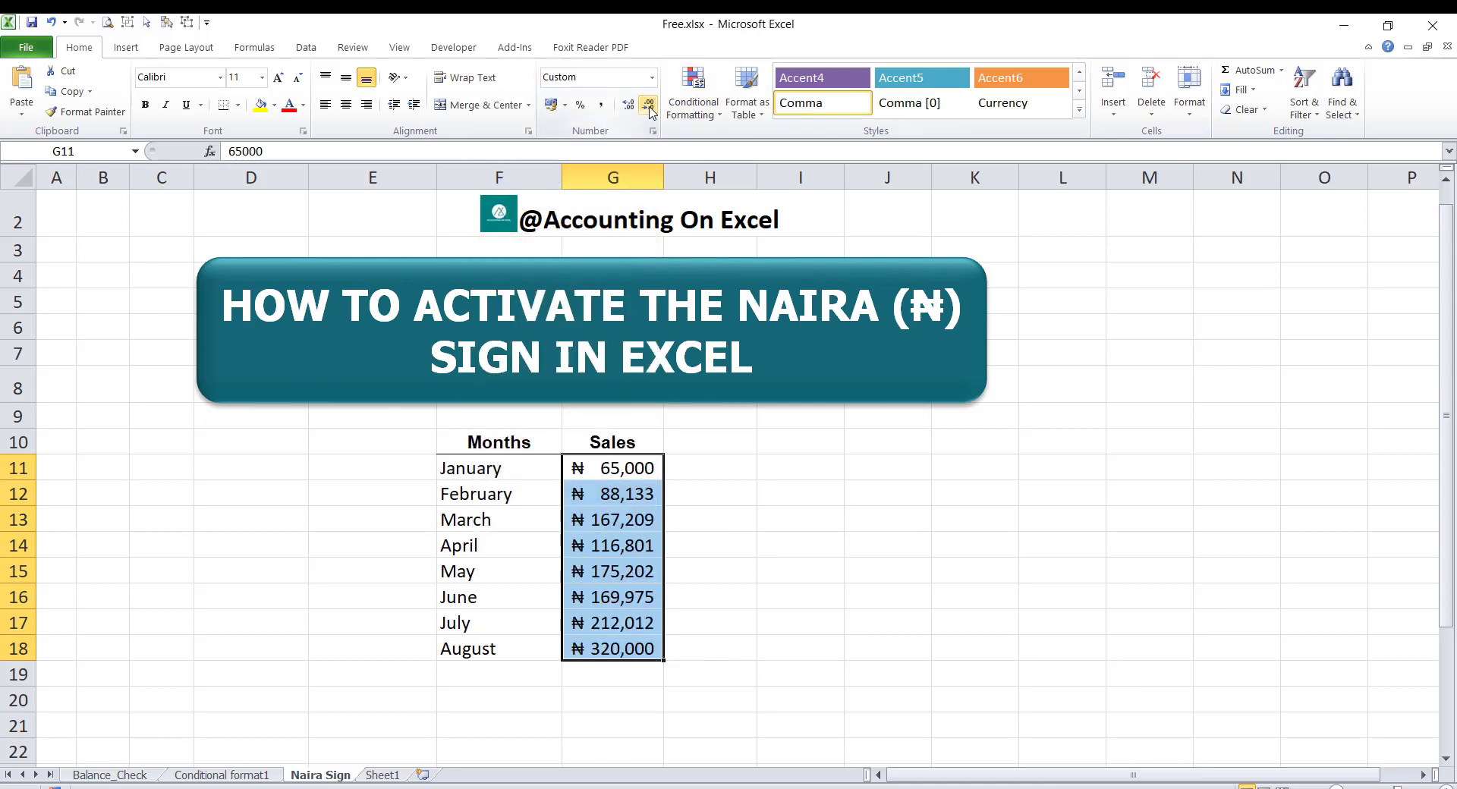
click(776, 498)
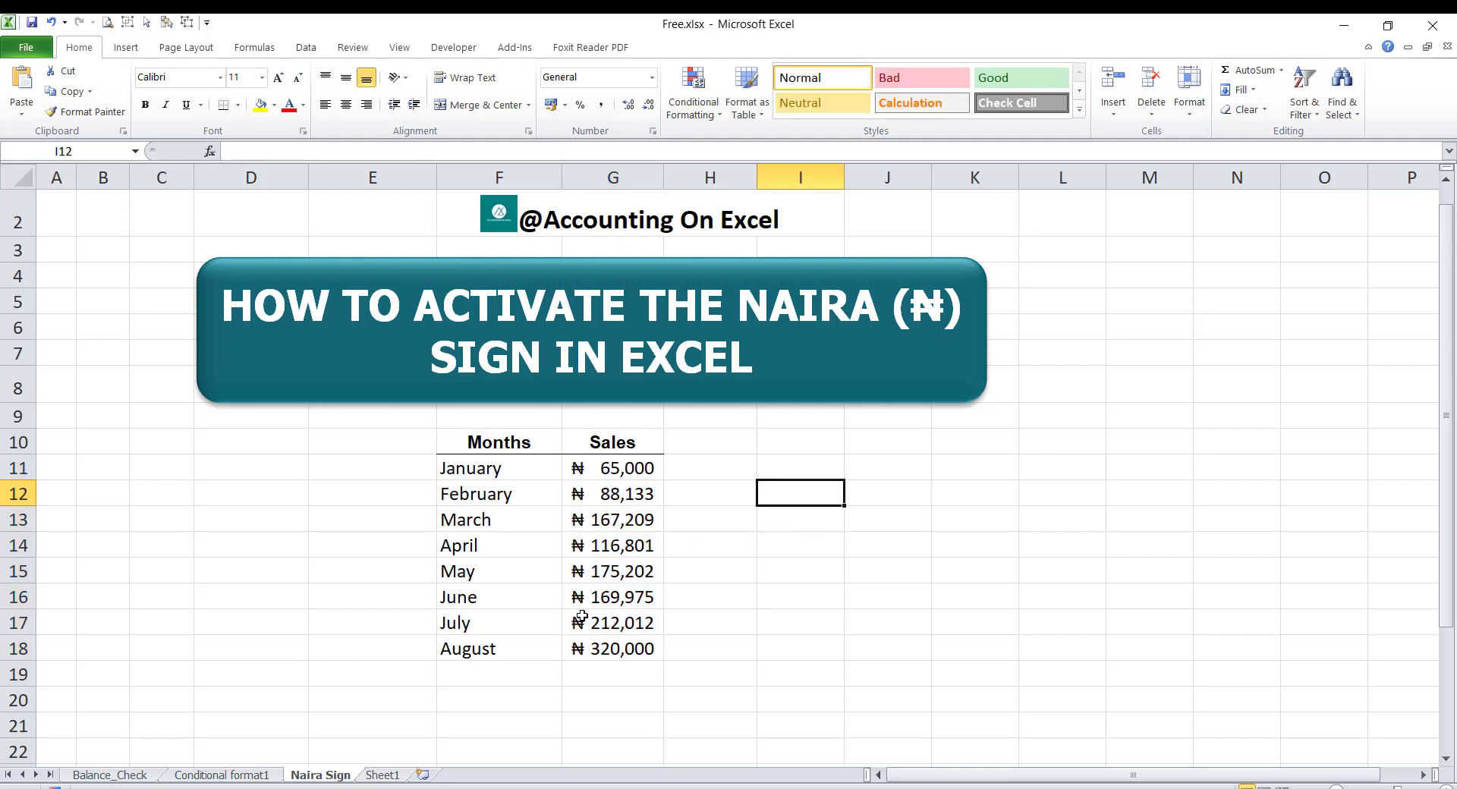